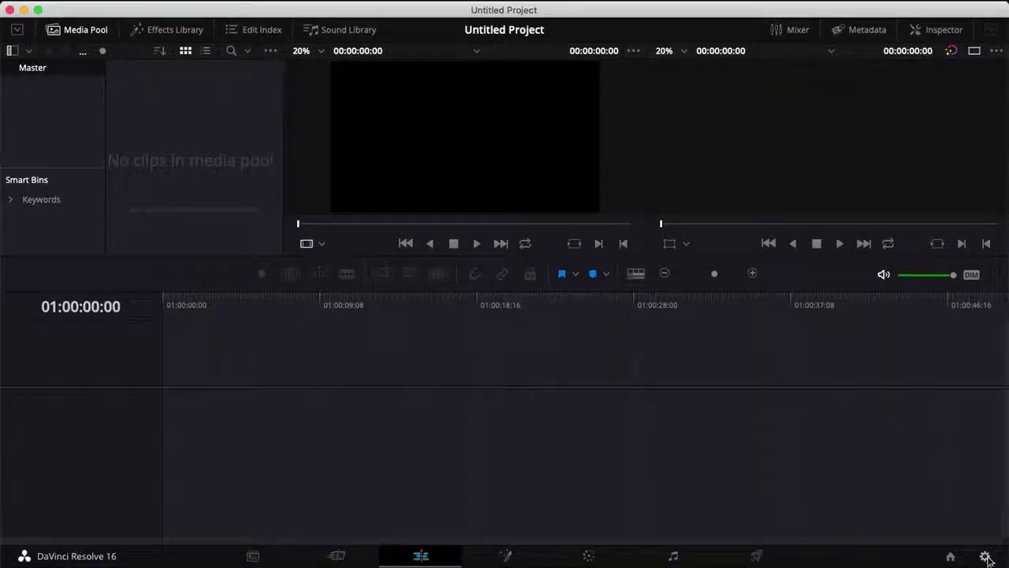
Step: In Project Settings, set the timeline and playback frame rates to 30 fps and save
{"action": "left_click", "coordinate": [986, 558]}
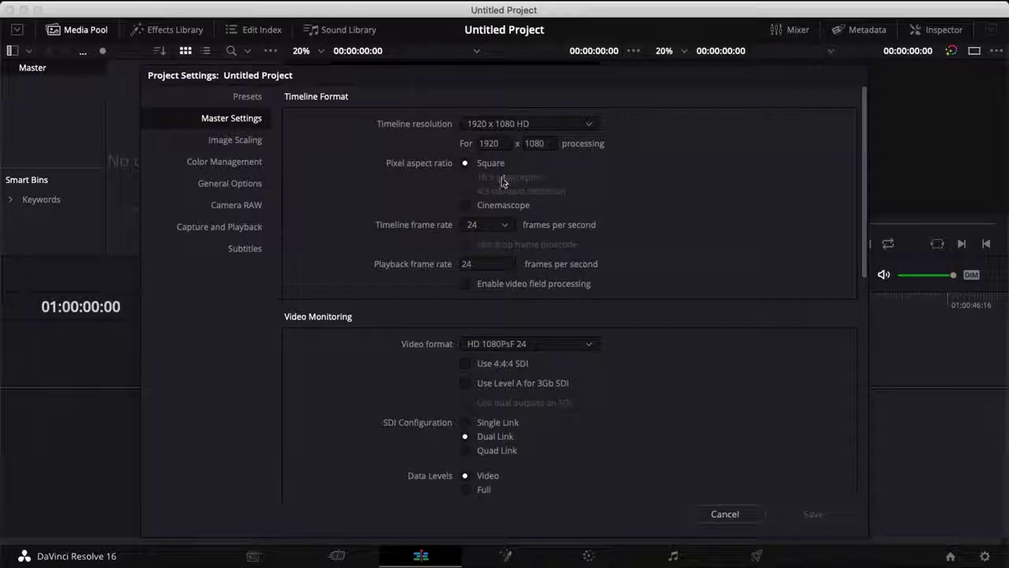
{"action": "left_click", "coordinate": [490, 228]}
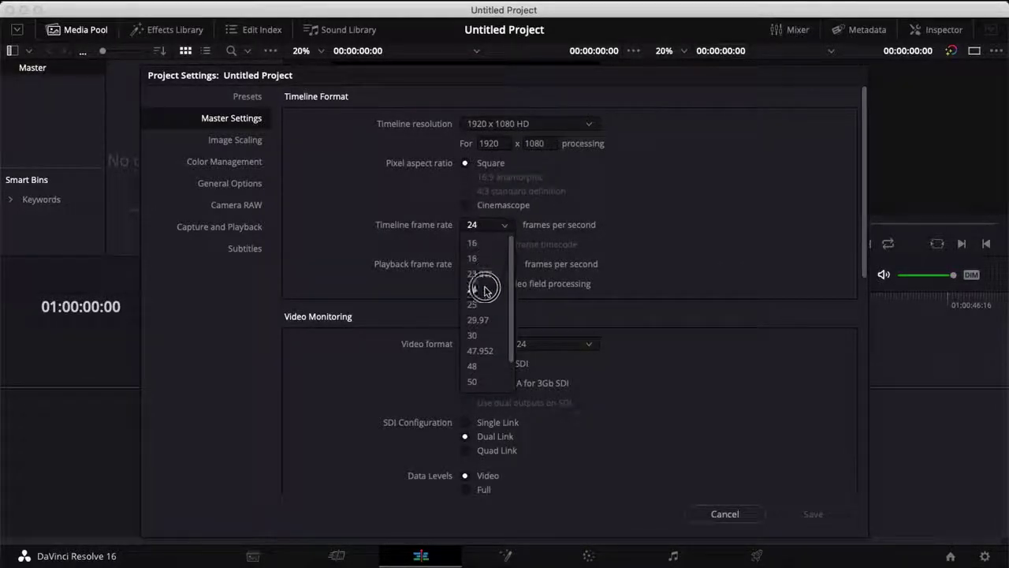
{"action": "left_click", "coordinate": [483, 337]}
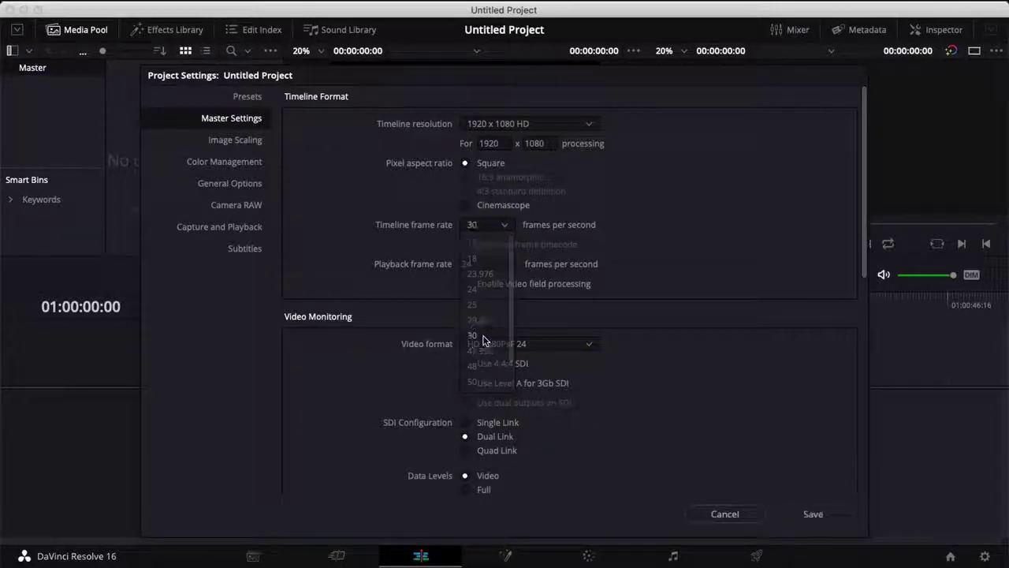
{"action": "left_click", "coordinate": [481, 264]}
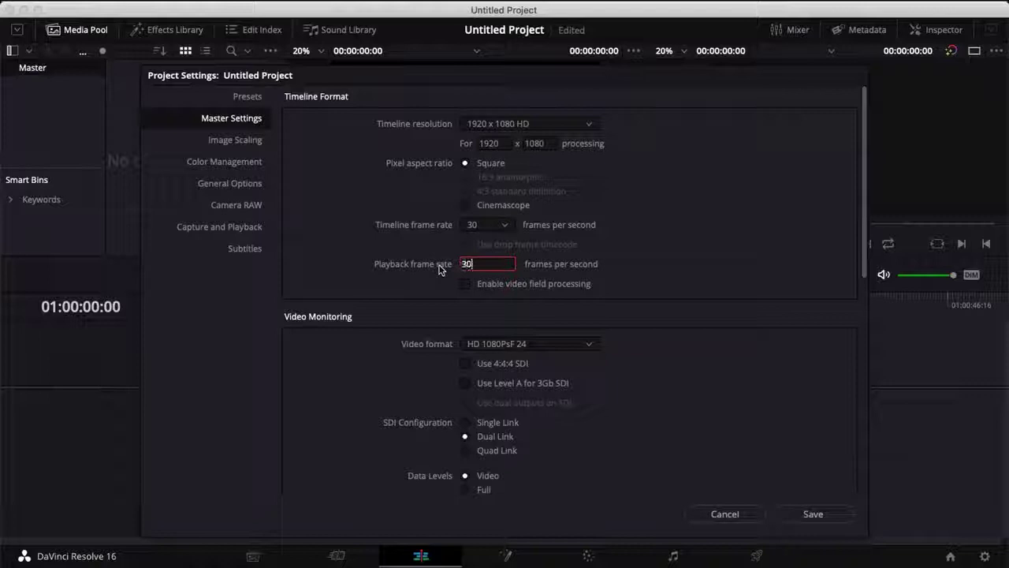
{"action": "left_click", "coordinate": [828, 514]}
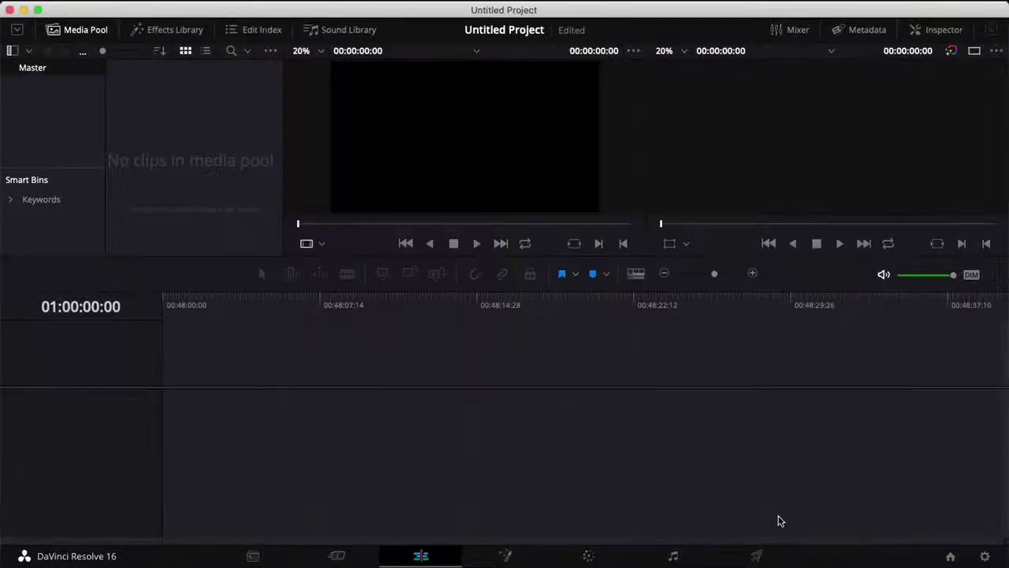
Step: Start a new Fusion Composition clip from the media pool and name it 'line spacing'
{"action": "right_click", "coordinate": [170, 189]}
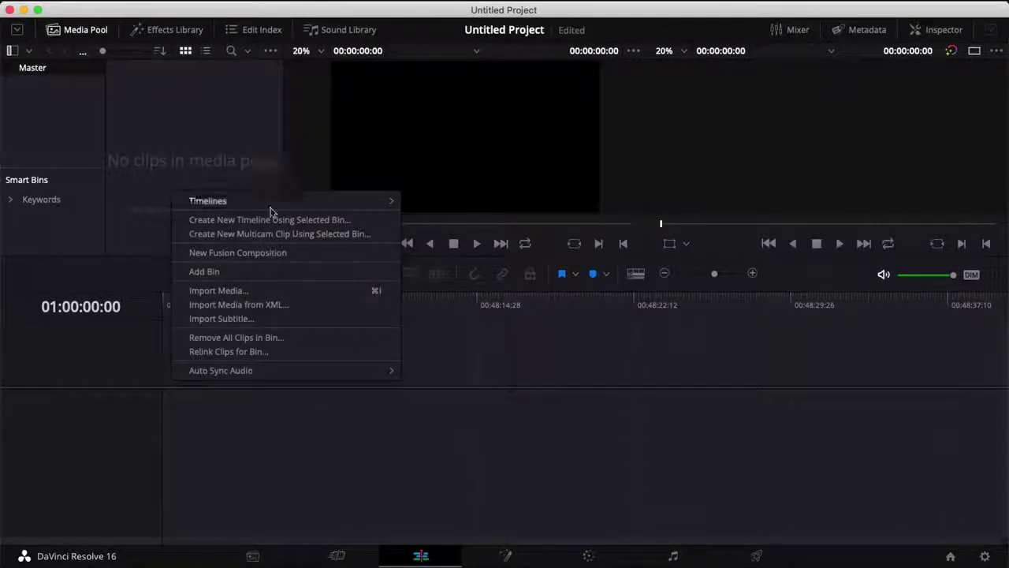
{"action": "left_click", "coordinate": [258, 255]}
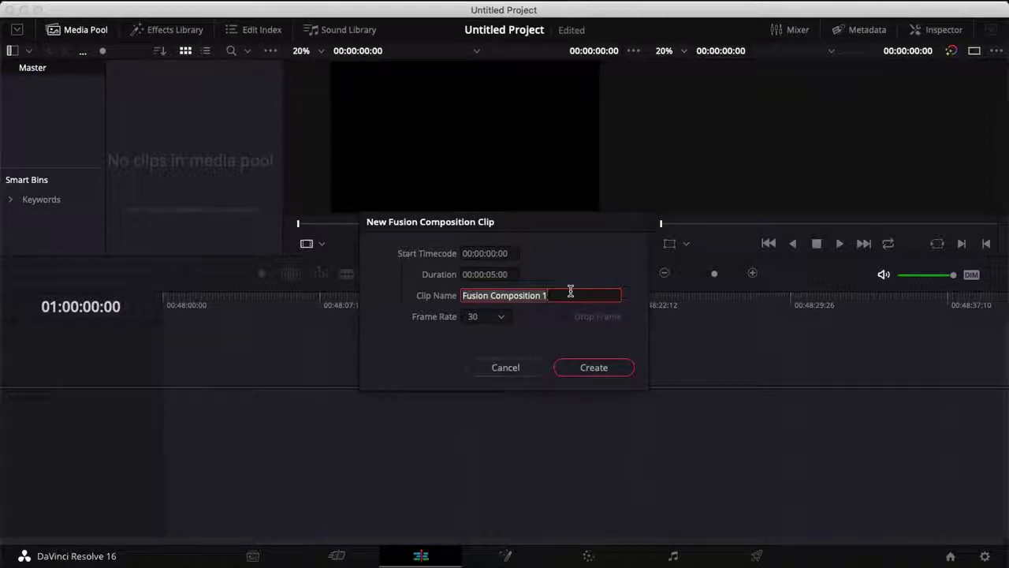
{"action": "key", "text": "BackSpace"}
{"action": "type", "text": "line s"}
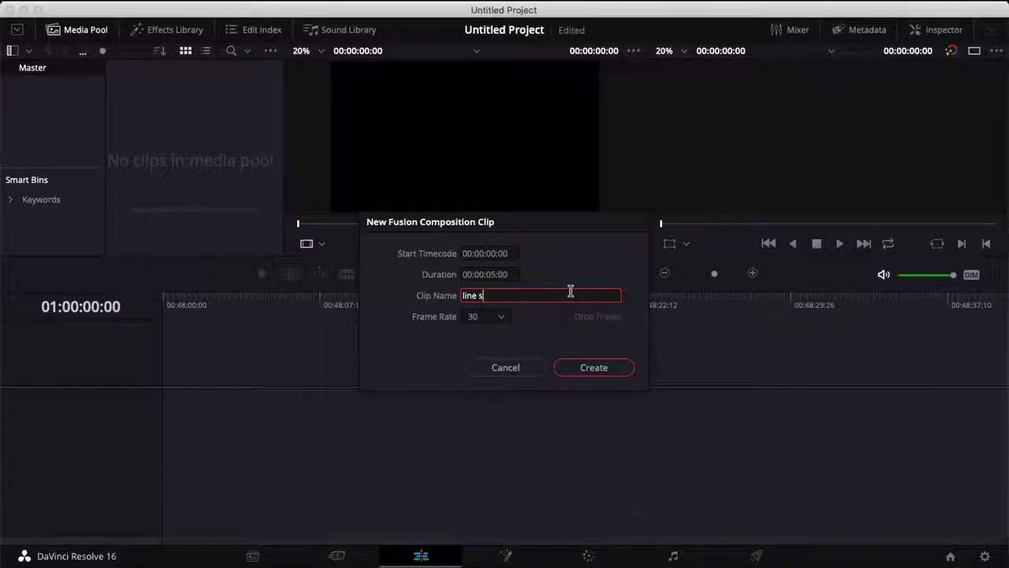
{"action": "type", "text": "pacing animation"}
Step: Create the 'line spacing animation' clip and drag it into the empty timeline as Timeline 1
{"action": "left_click", "coordinate": [594, 368]}
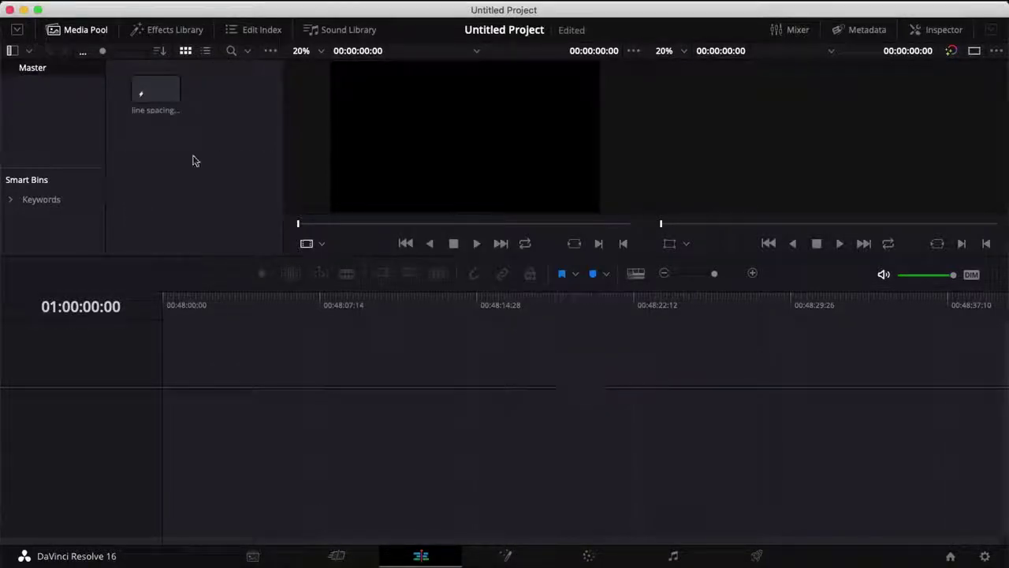
{"action": "left_click_drag", "start_coordinate": [155, 90], "coordinate": [175, 460]}
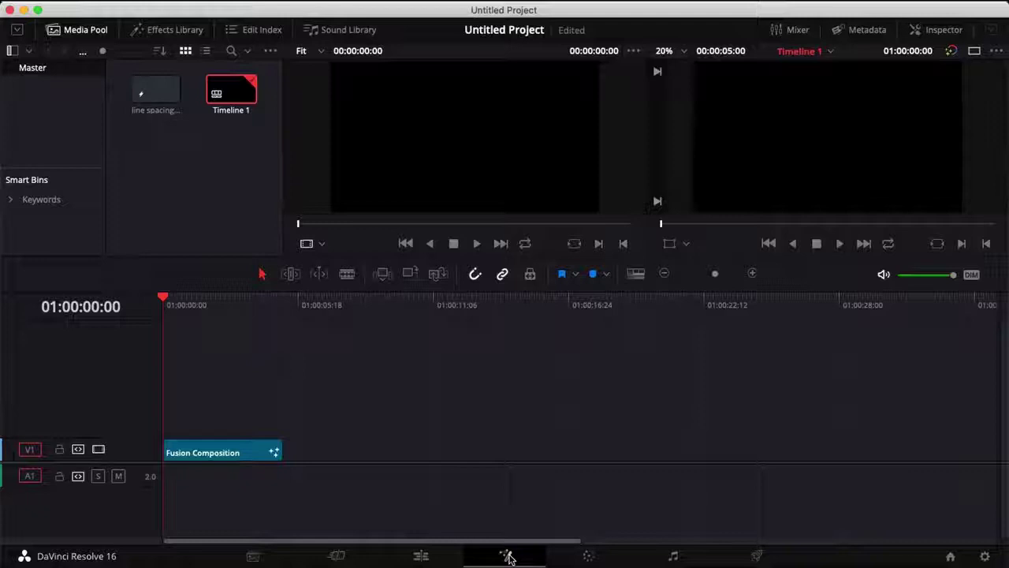
Step: On the Fusion page, add a Text+ node, wire Text1 into MediaOut1, and view it
{"action": "left_click", "coordinate": [508, 559]}
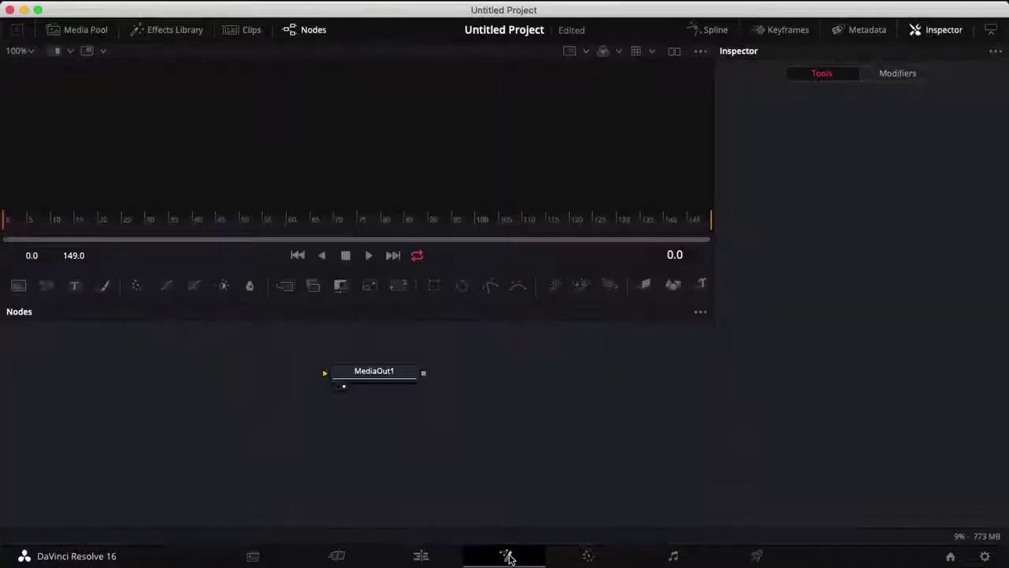
{"action": "left_click", "coordinate": [74, 288]}
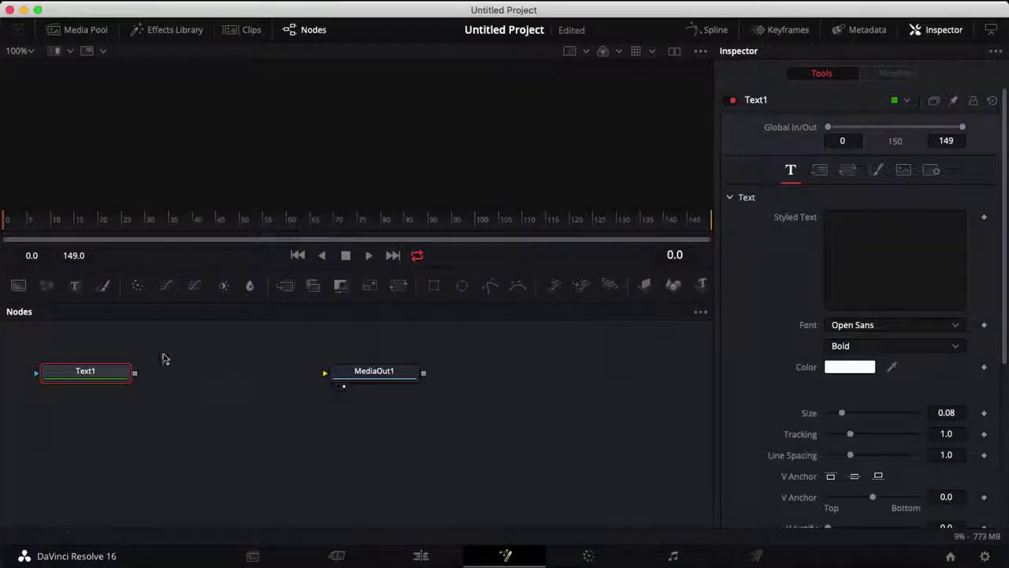
{"action": "left_click_drag", "start_coordinate": [135, 373], "coordinate": [357, 377]}
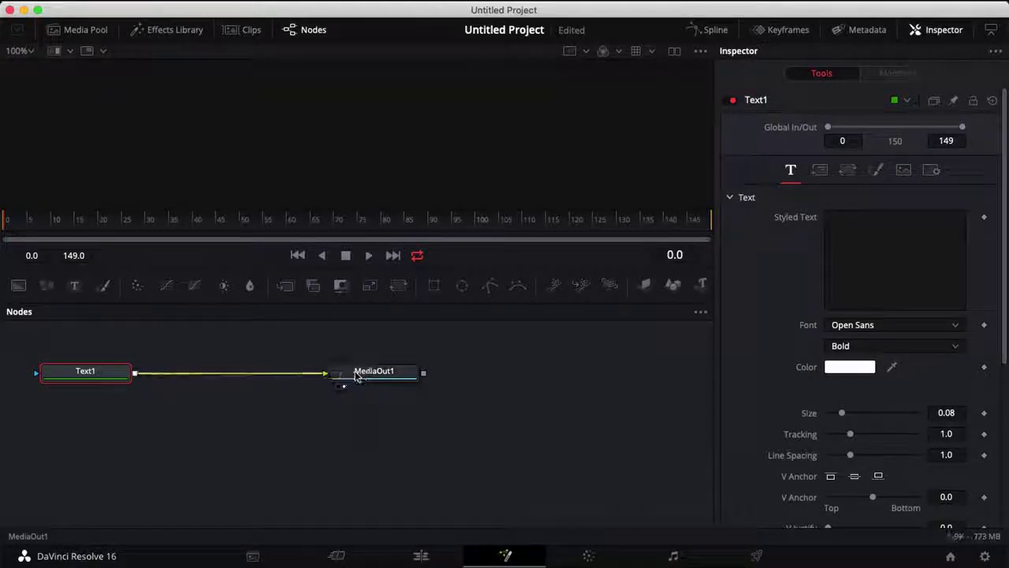
{"action": "left_click_drag", "start_coordinate": [108, 372], "coordinate": [285, 128]}
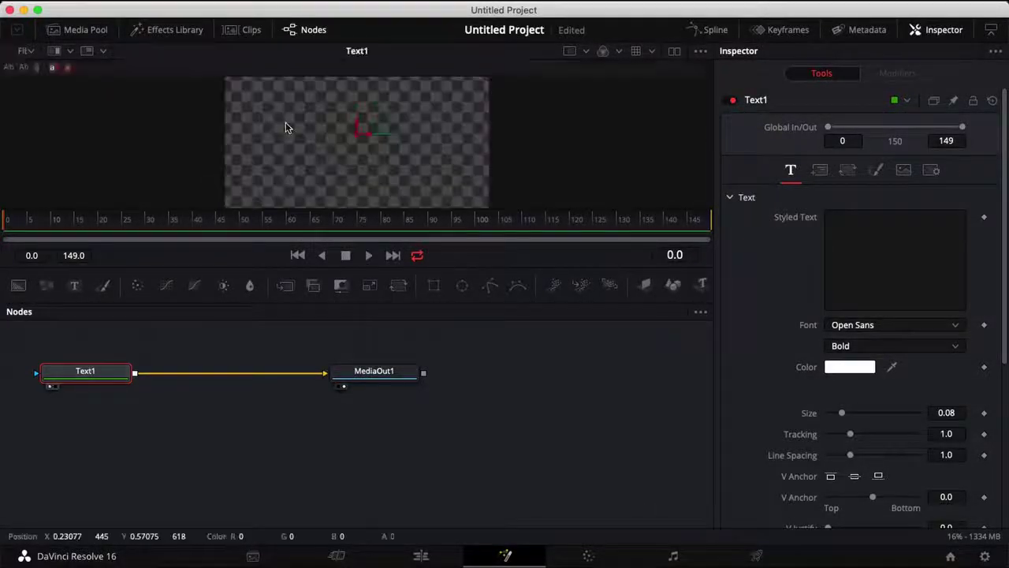
Step: Enter 'Animate' and 'Line Spacing' on two lines in Text1's Styled Text box
{"action": "left_click", "coordinate": [836, 221]}
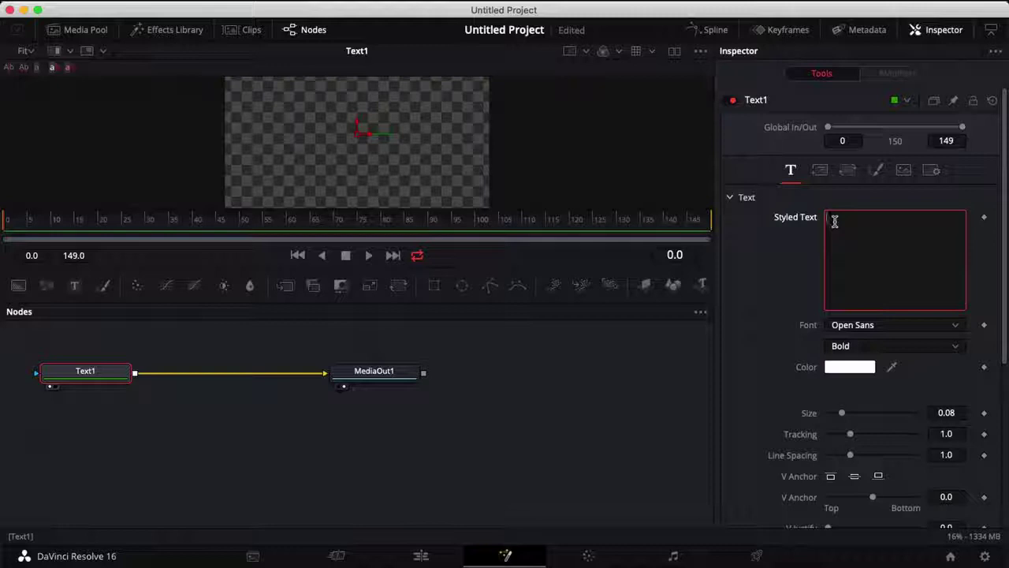
{"action": "type", "text": "An"}
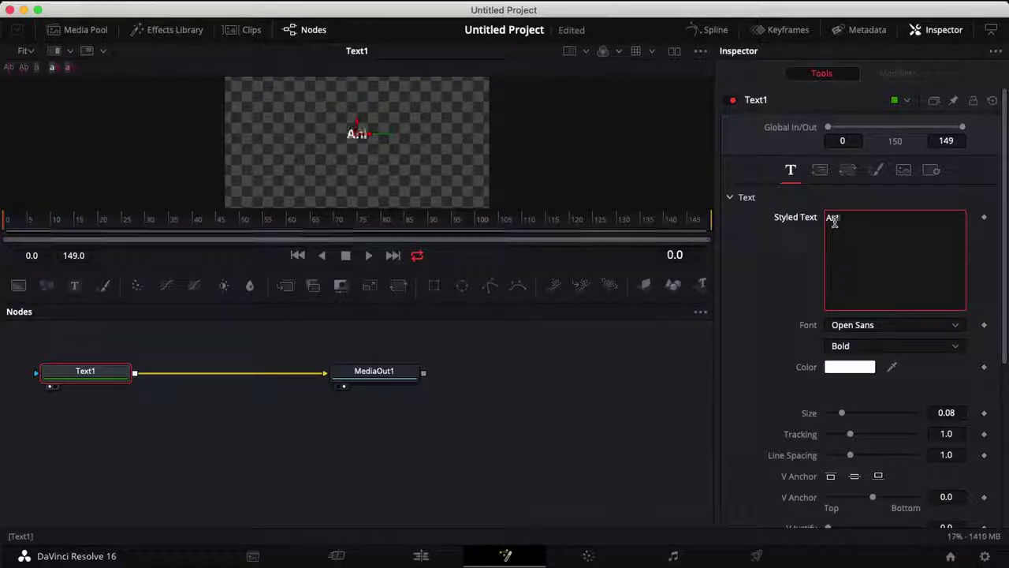
{"action": "type", "text": "imate"}
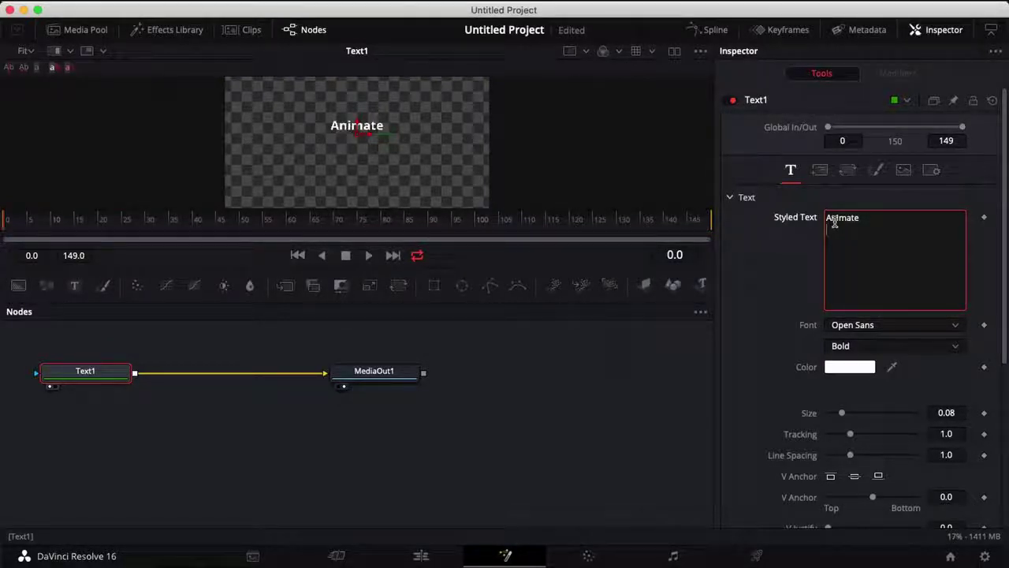
{"action": "key", "text": "Return"}
{"action": "type", "text": "Line"}
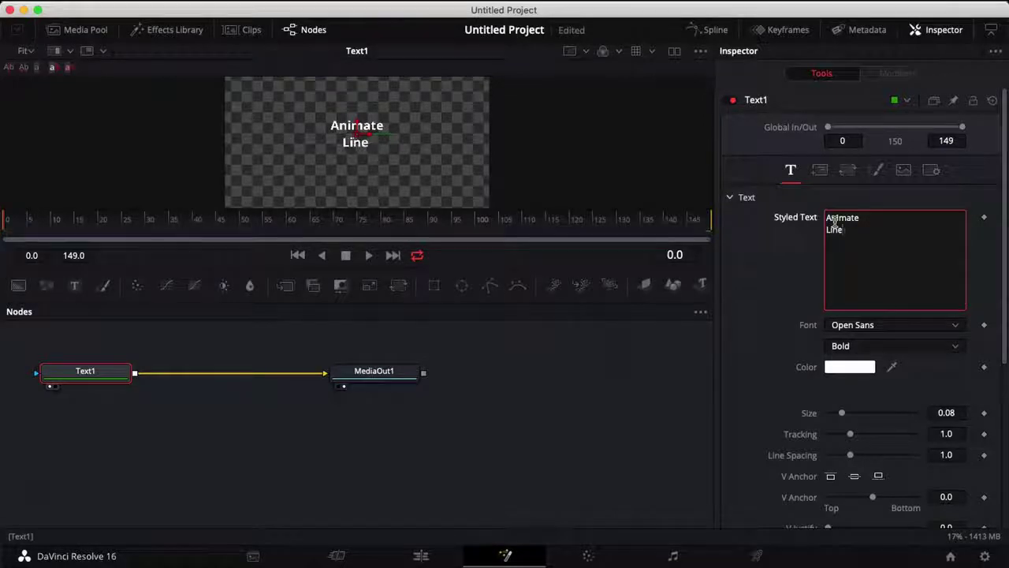
{"action": "type", "text": " Spac"}
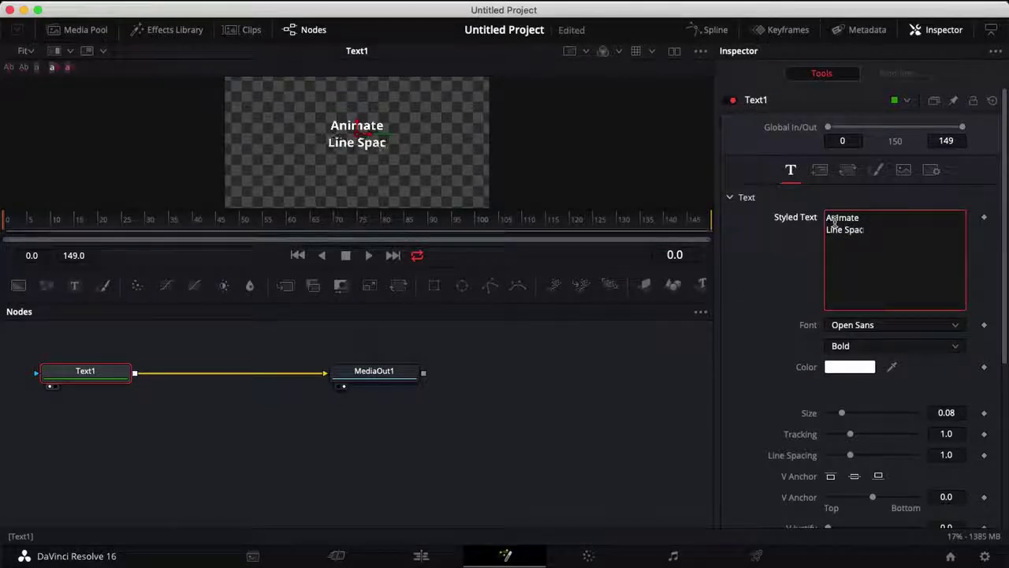
{"action": "type", "text": "ing"}
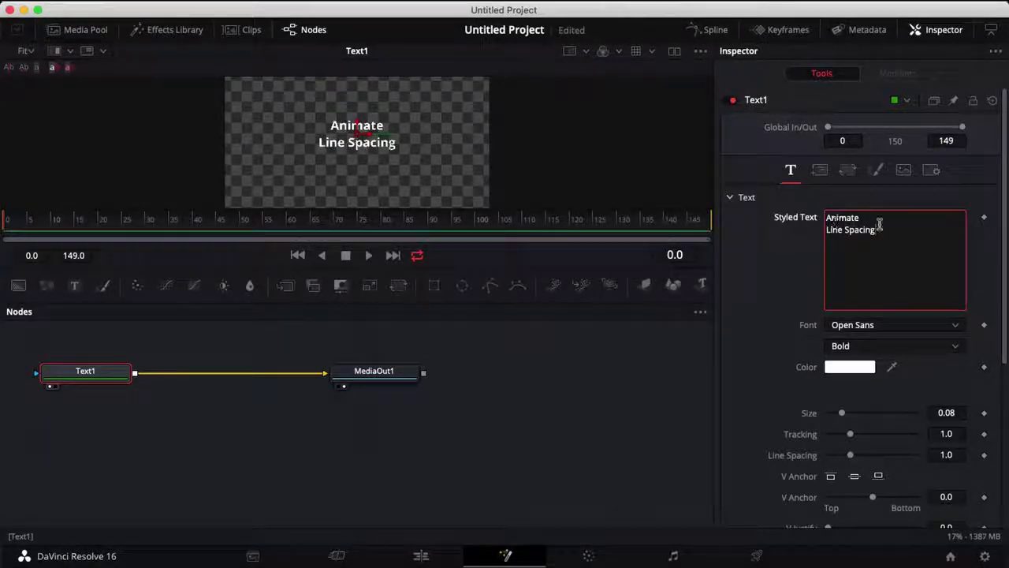
Step: Change Text1's font style from Bold to Regular and set its colour to Yellow
{"action": "left_click", "coordinate": [954, 347]}
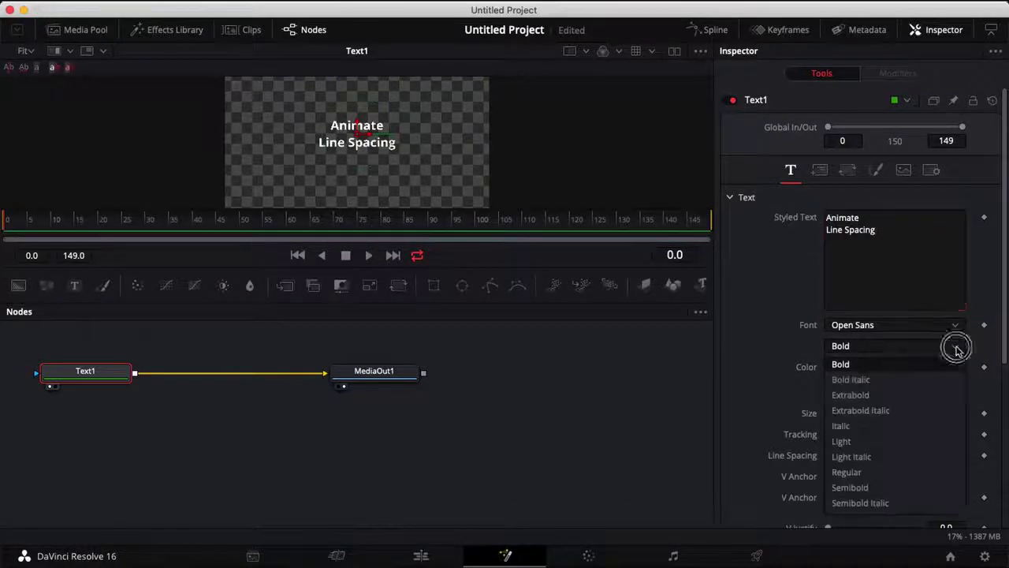
{"action": "left_click", "coordinate": [912, 471]}
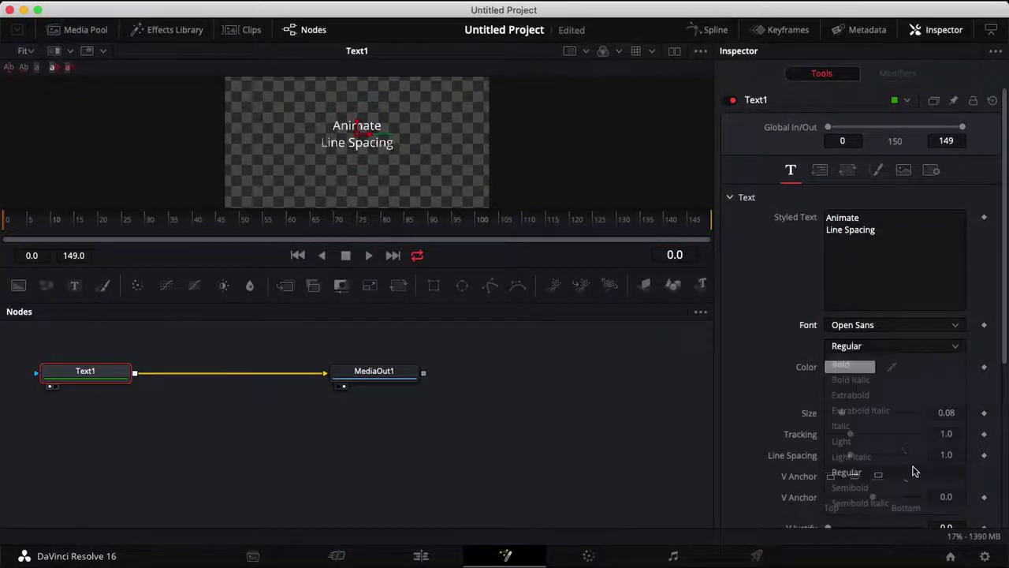
{"action": "left_click", "coordinate": [849, 366]}
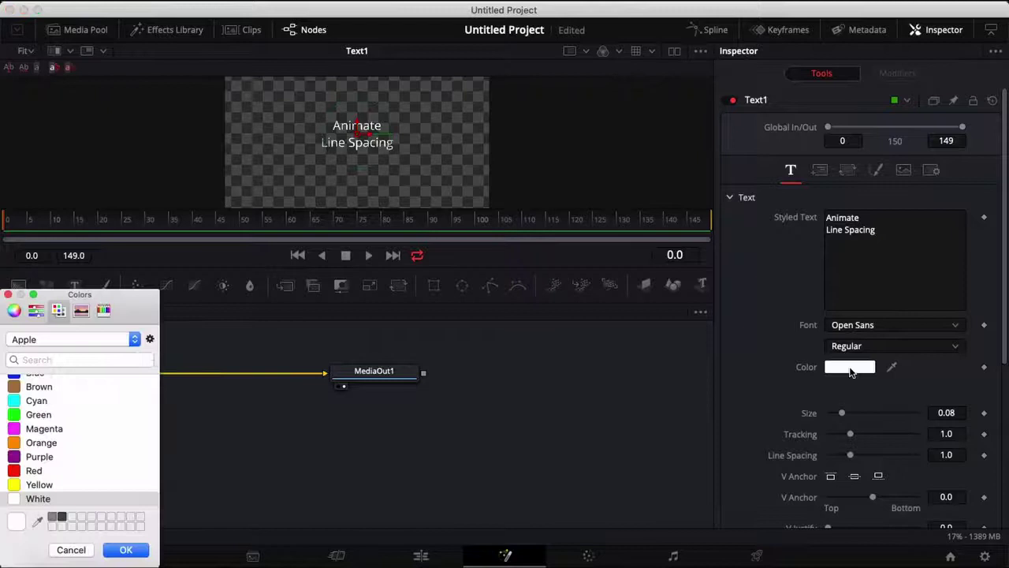
{"action": "scroll", "coordinate": [96, 419], "scroll_direction": "down", "scroll_amount": 2}
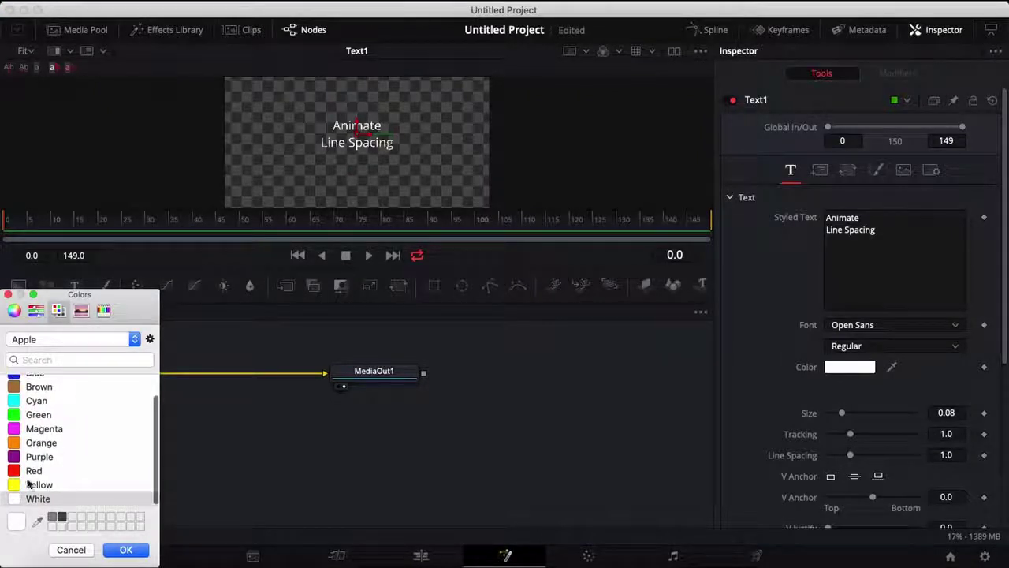
{"action": "left_click", "coordinate": [31, 484]}
{"action": "left_click", "coordinate": [124, 549]}
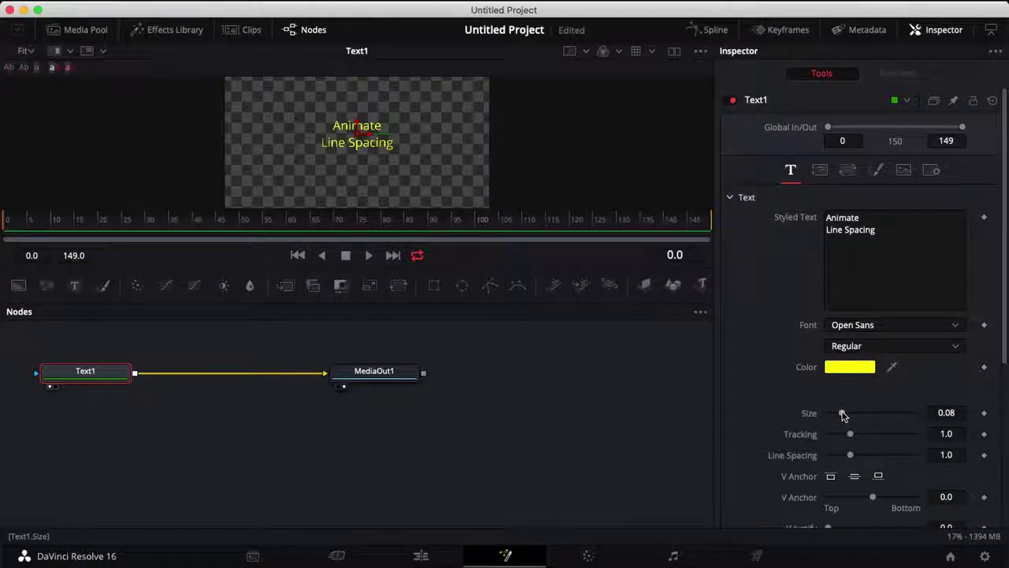
Step: Enlarge Text1's Size to 0.12
{"action": "left_click_drag", "start_coordinate": [842, 414], "coordinate": [851, 415]}
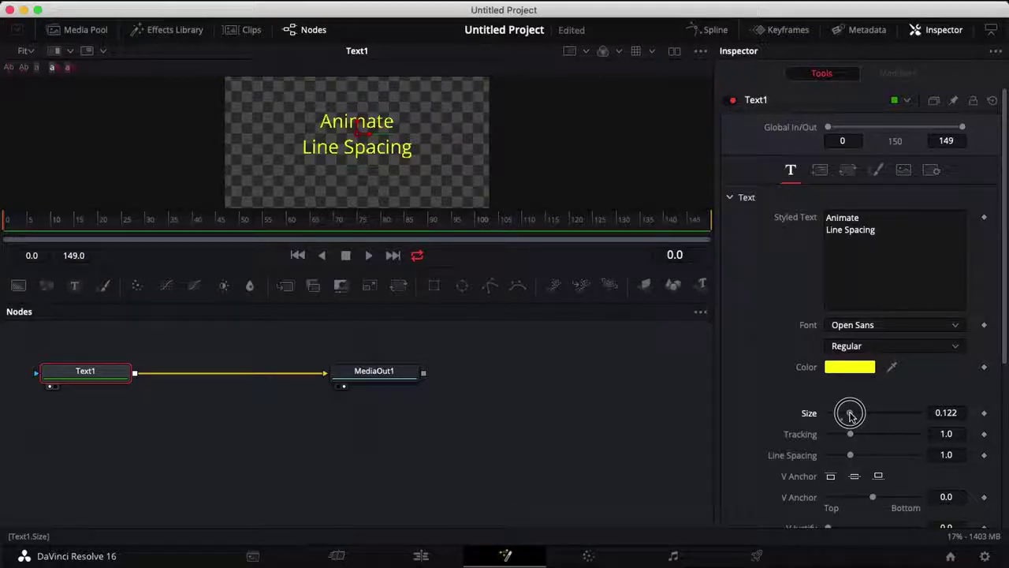
{"action": "left_click", "coordinate": [960, 414]}
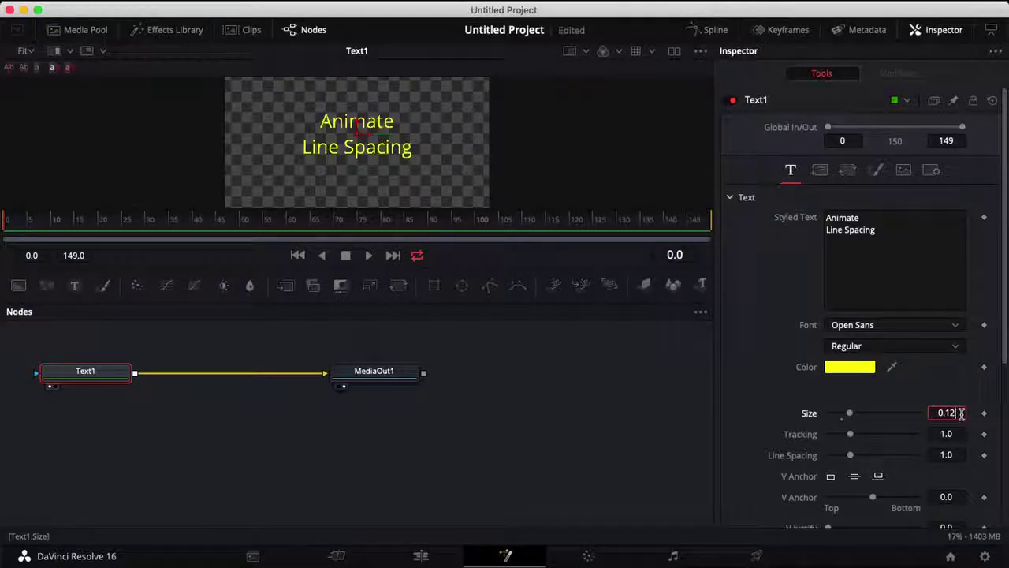
{"action": "key", "text": "Tab"}
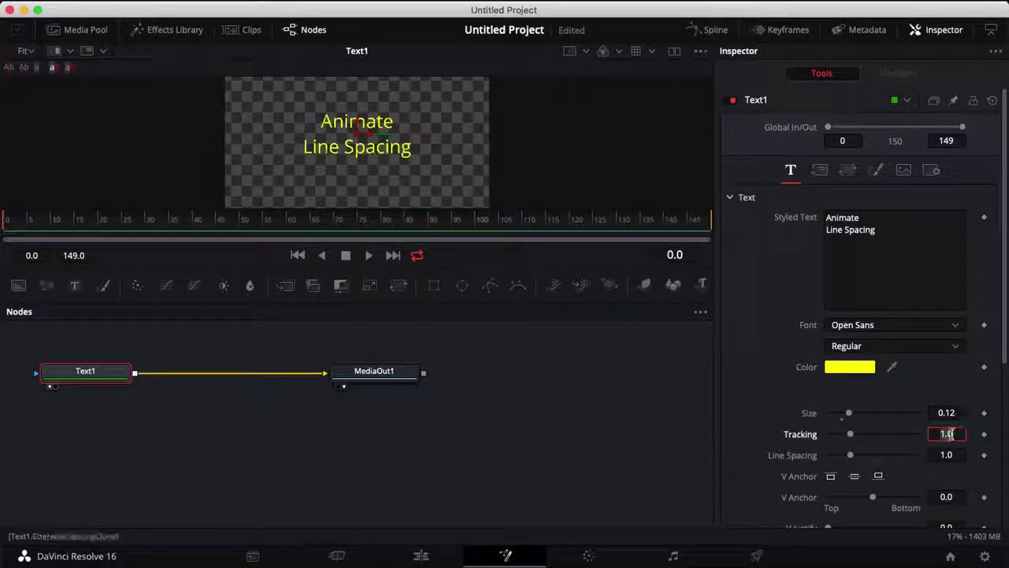
Step: Widen the text Tracking to 1.3
{"action": "left_click_drag", "start_coordinate": [852, 436], "coordinate": [858, 436]}
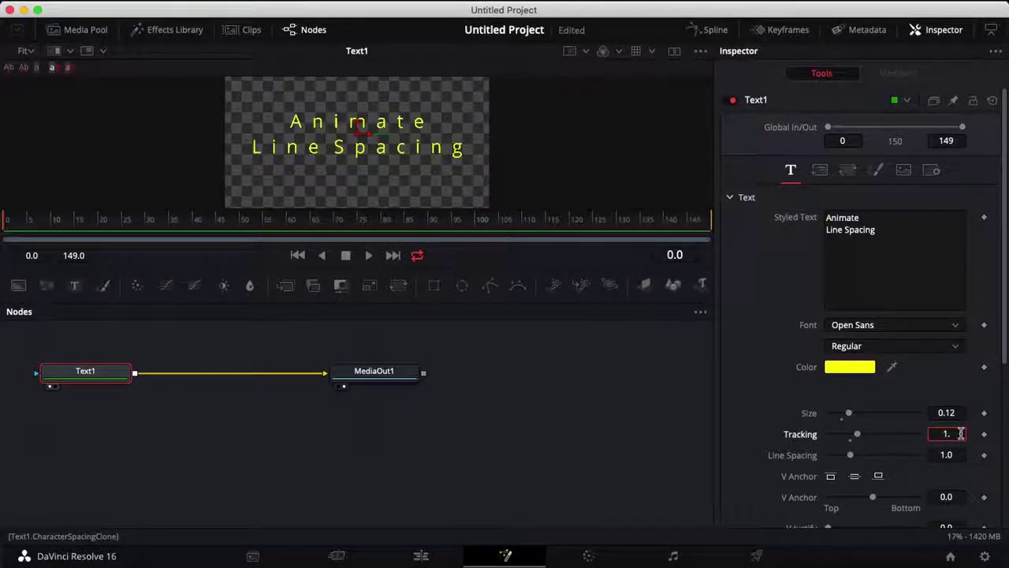
{"action": "key", "text": "Tab"}
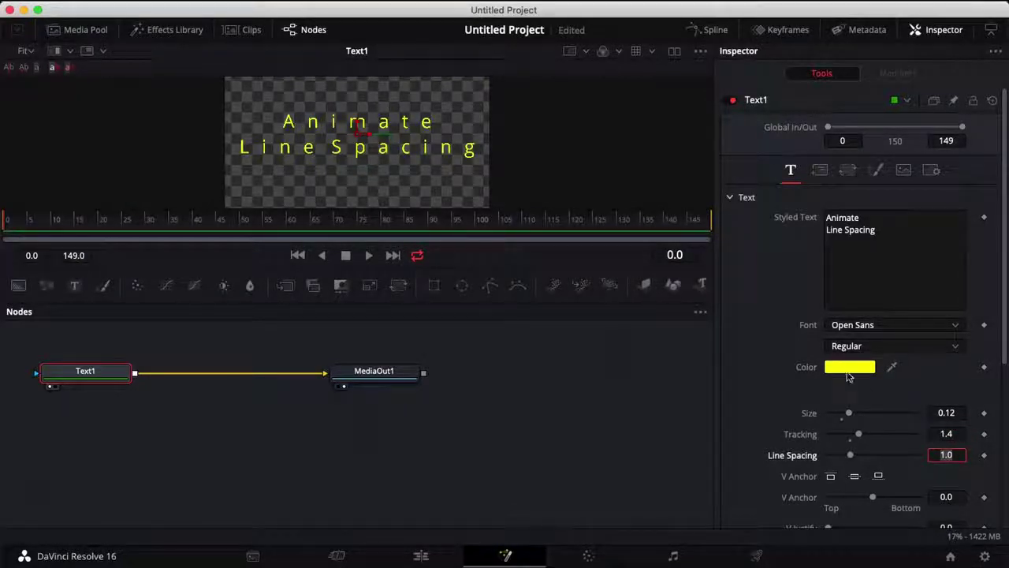
{"action": "left_click", "coordinate": [958, 434]}
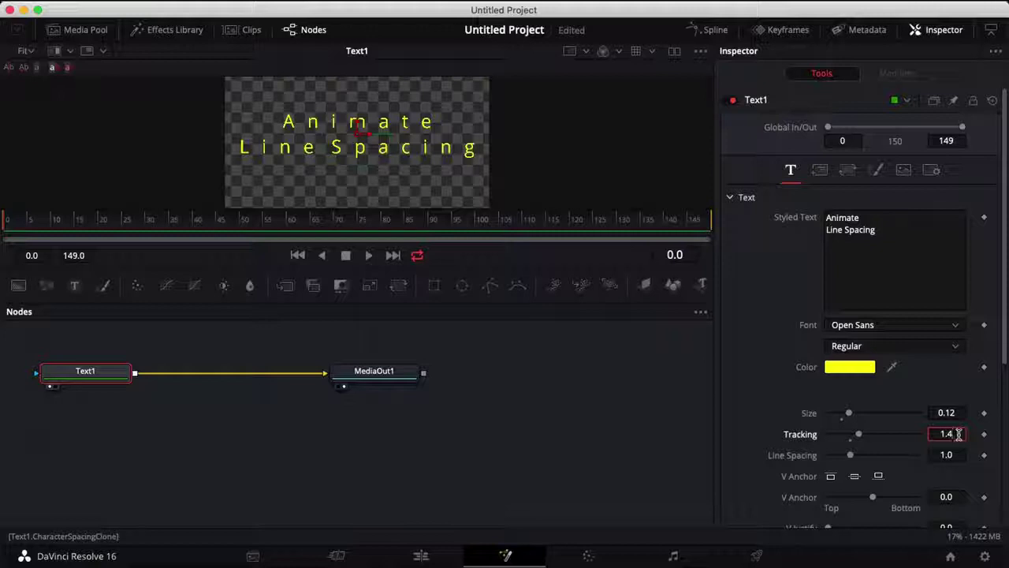
{"action": "key", "text": "BackSpace"}
{"action": "key", "text": "Tab"}
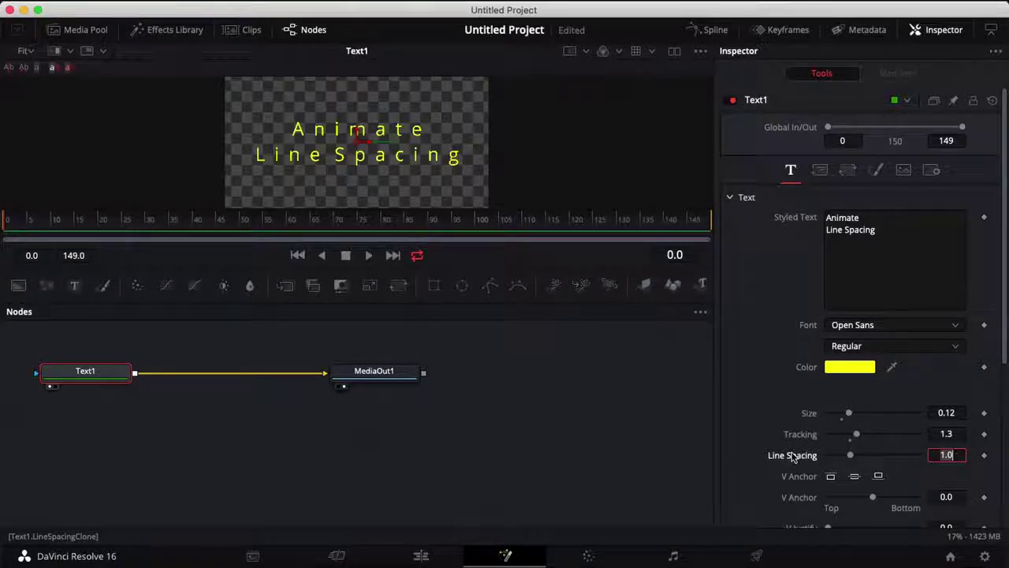
Step: Keyframe Line Spacing at 1.0 on frame 0, then raise it to about 2.9 at frame 75
{"action": "right_click", "coordinate": [793, 456]}
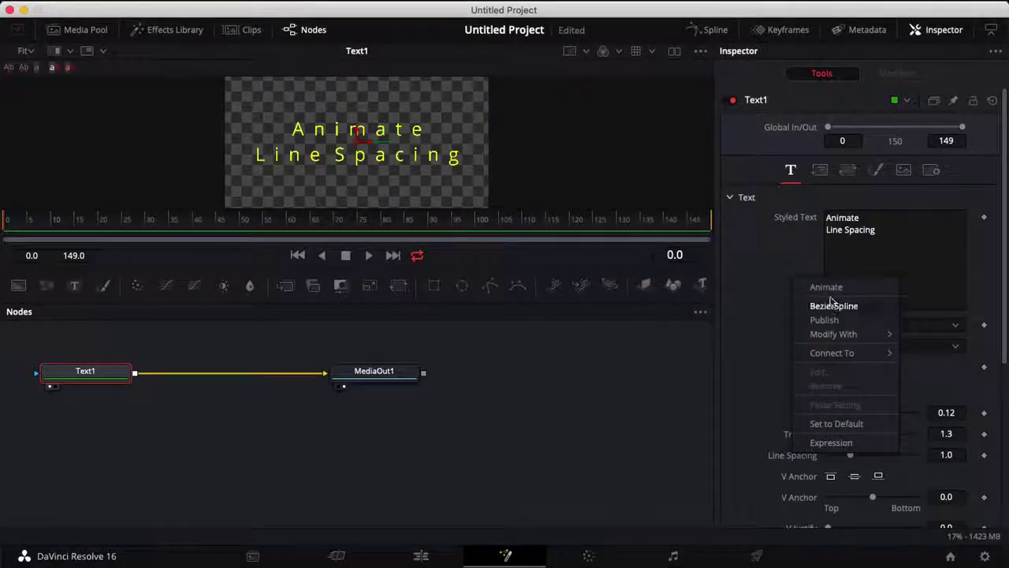
{"action": "left_click", "coordinate": [1004, 470]}
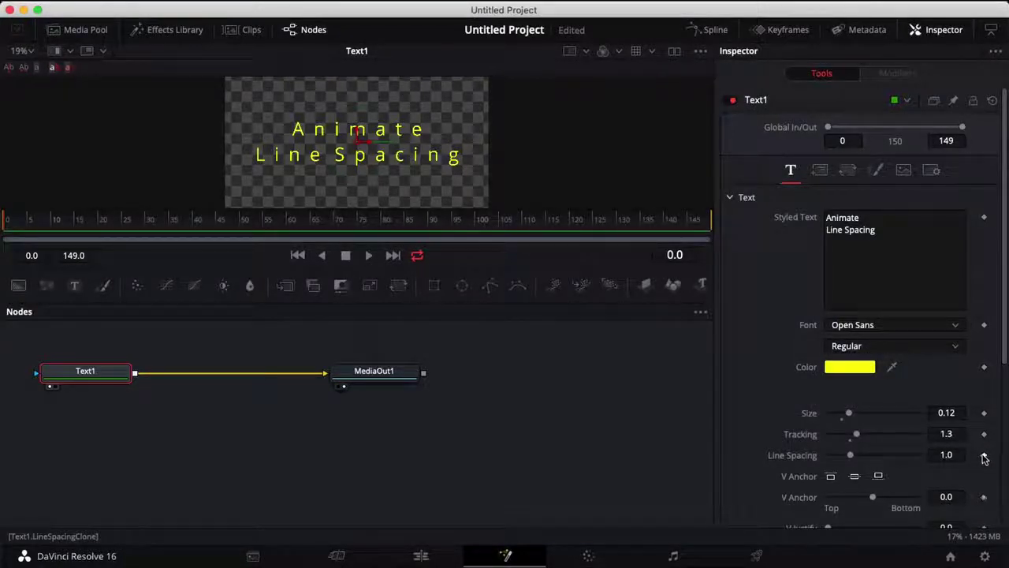
{"action": "left_click", "coordinate": [984, 456]}
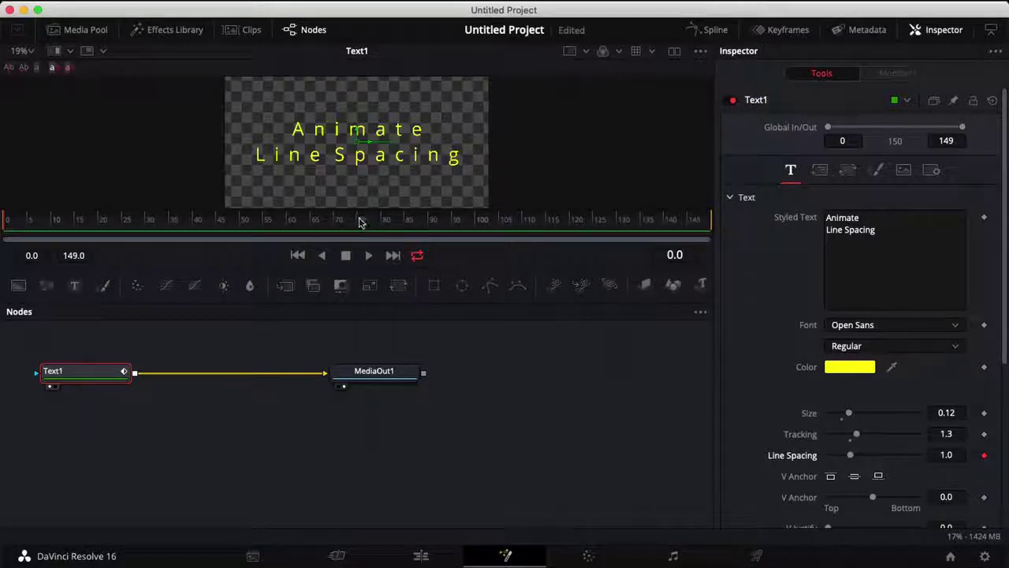
{"action": "left_click", "coordinate": [358, 220]}
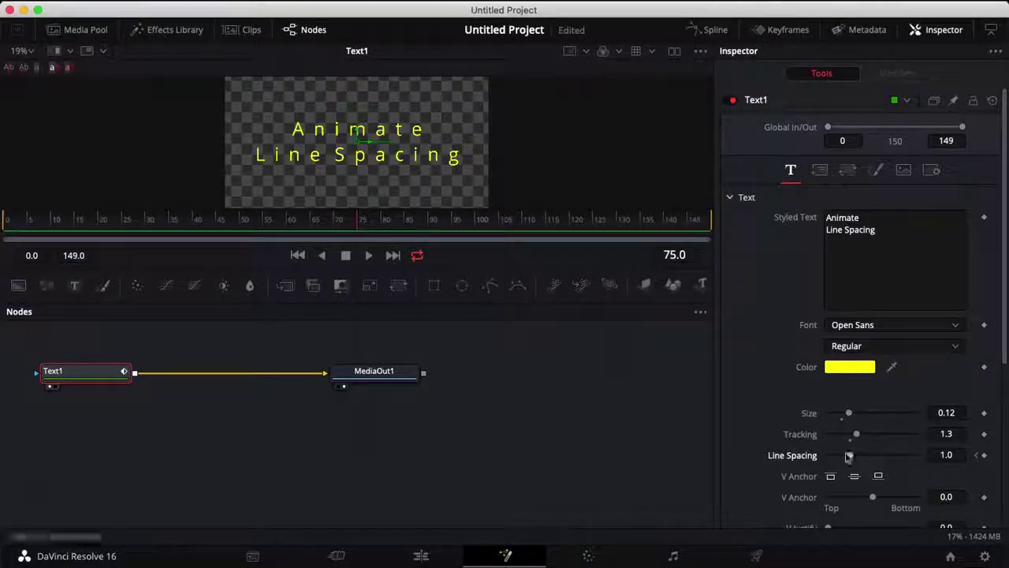
{"action": "left_click_drag", "start_coordinate": [851, 457], "coordinate": [895, 461]}
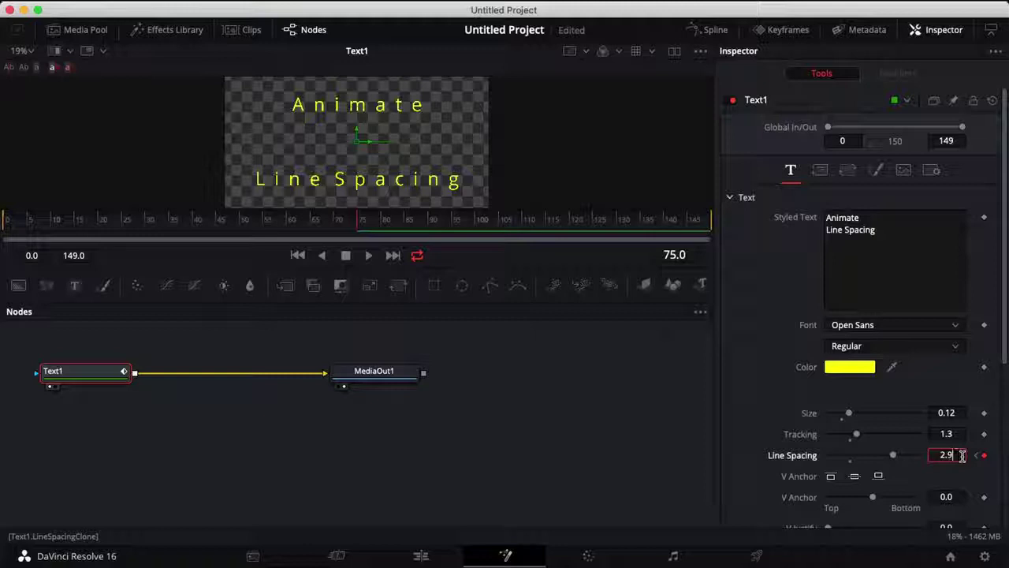
Step: Commit Line Spacing at 2.9, then keyframe it at 0.63 on the last frame, 149
{"action": "key", "text": "Tab"}
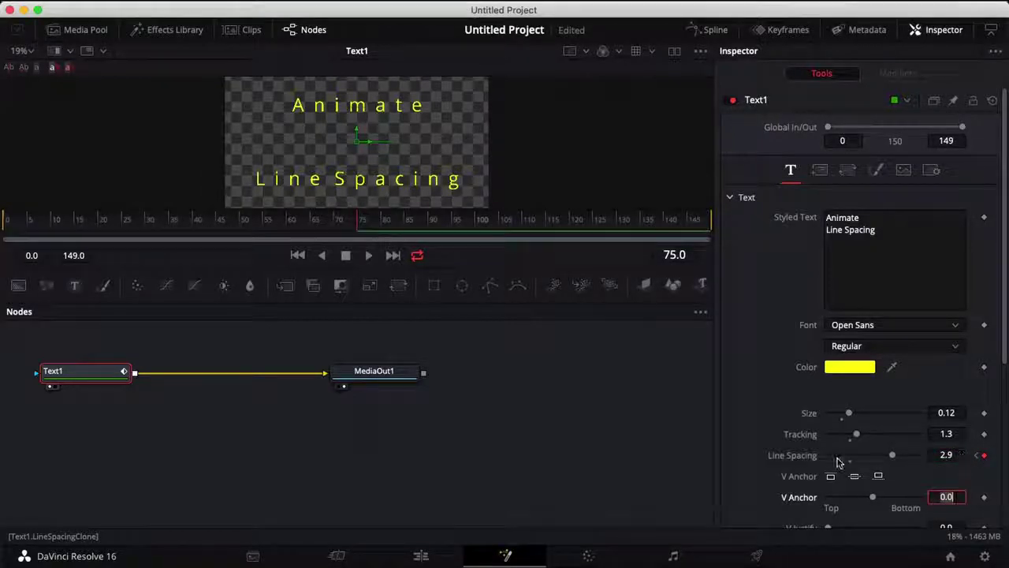
{"action": "left_click", "coordinate": [393, 255]}
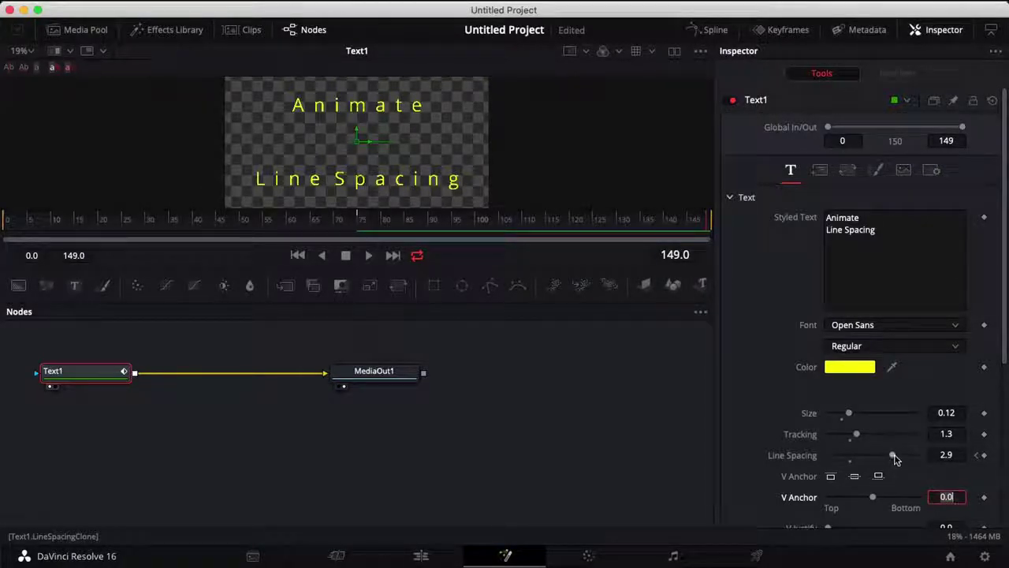
{"action": "left_click_drag", "start_coordinate": [894, 457], "coordinate": [846, 474]}
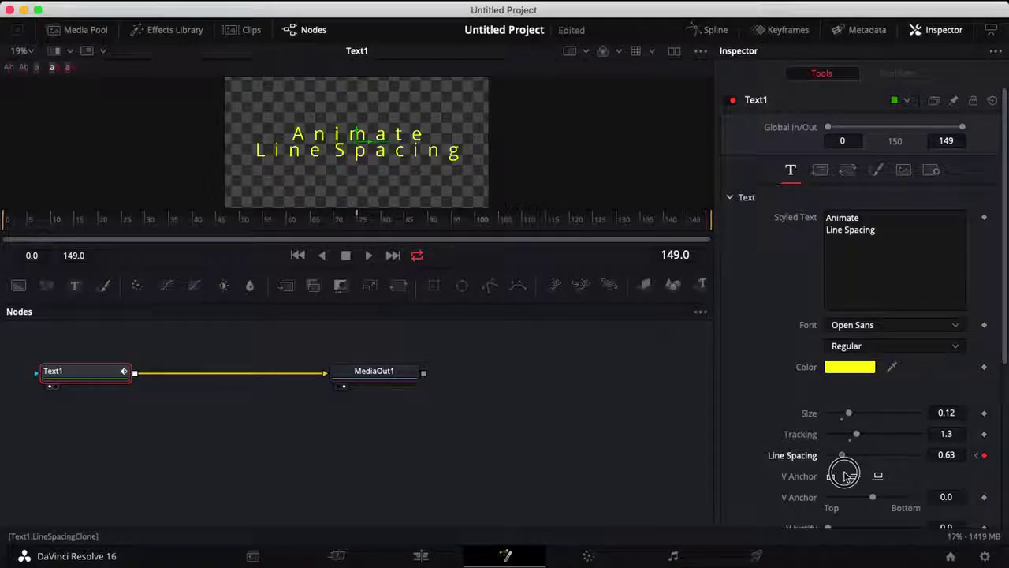
{"action": "left_click", "coordinate": [959, 455]}
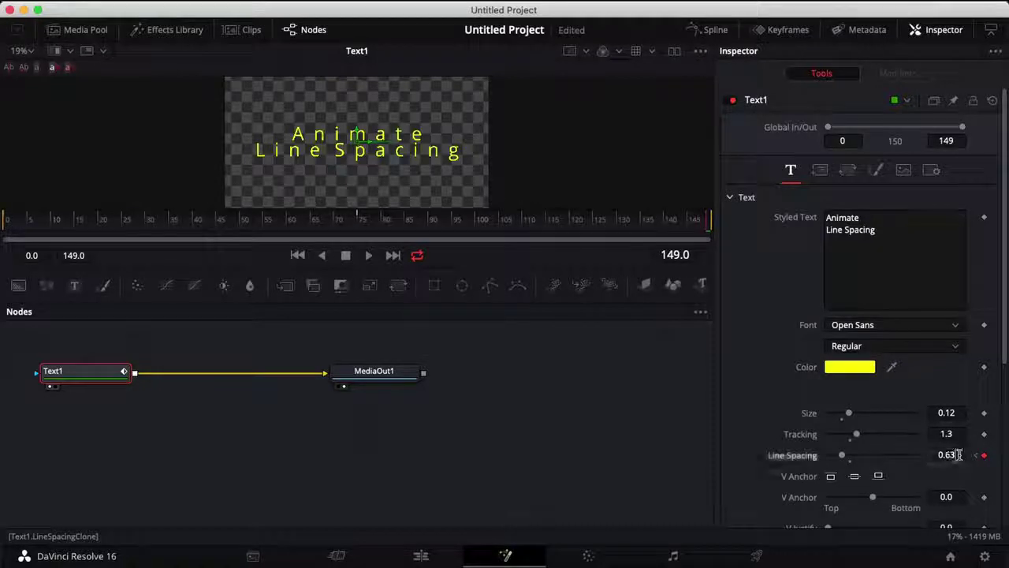
{"action": "key", "text": "Tab"}
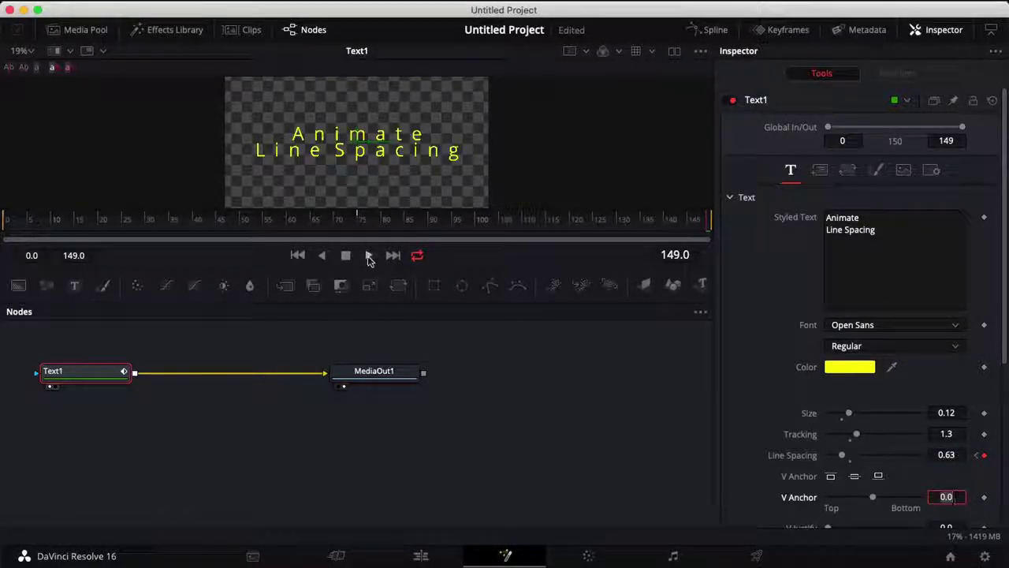
Step: Preview the animation, then stop and return to the first frame
{"action": "left_click", "coordinate": [368, 257]}
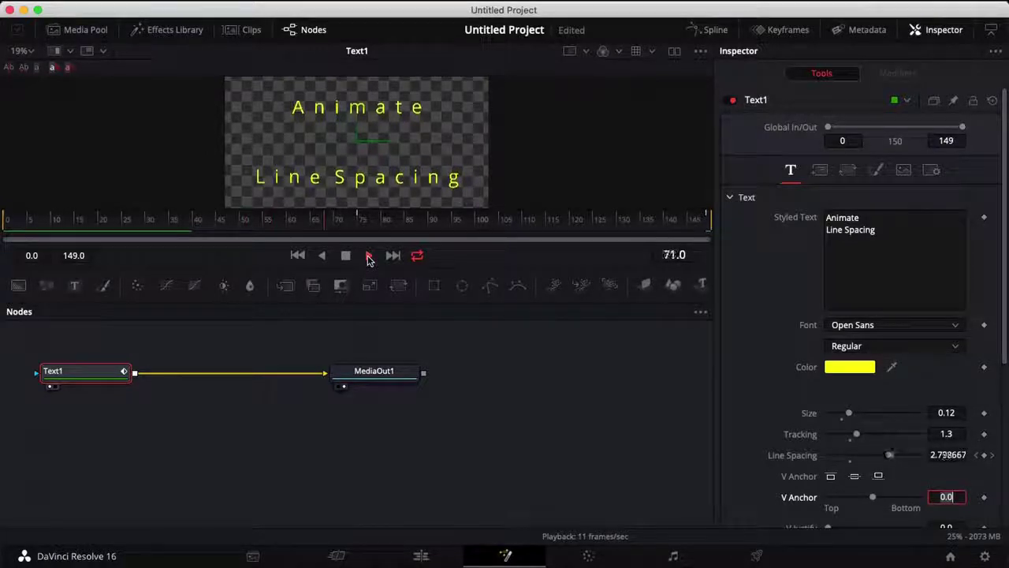
{"action": "left_click", "coordinate": [346, 256]}
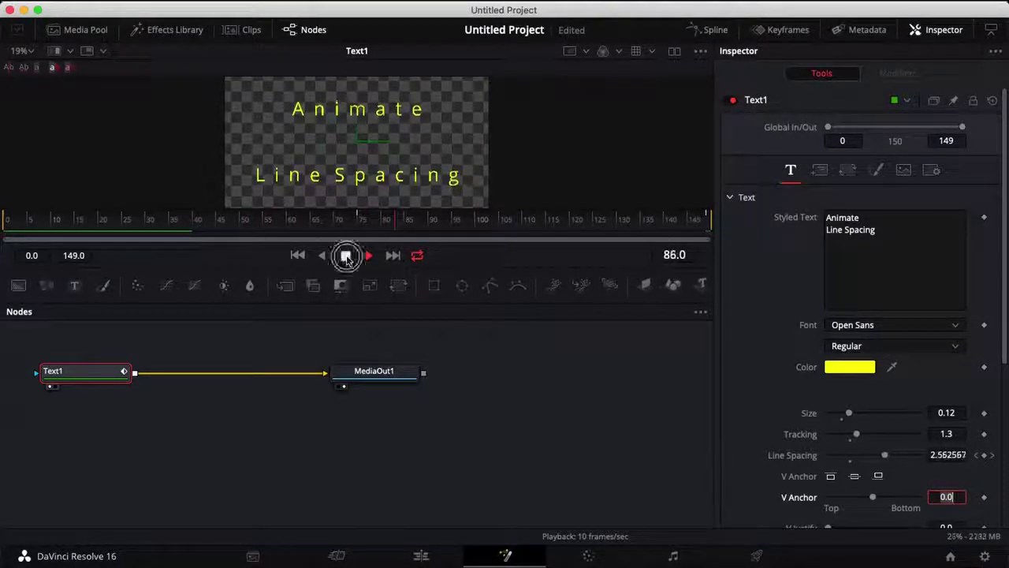
{"action": "left_click", "coordinate": [297, 255]}
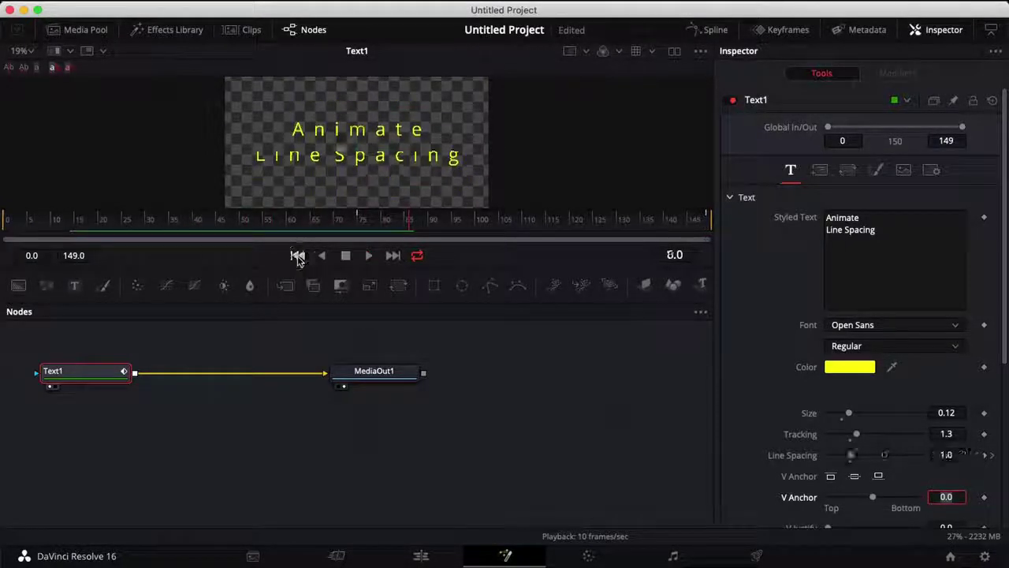
Step: In a widened Spline panel, fit Text1's Line Spacing curve and smooth all three keyframes
{"action": "left_click", "coordinate": [712, 29]}
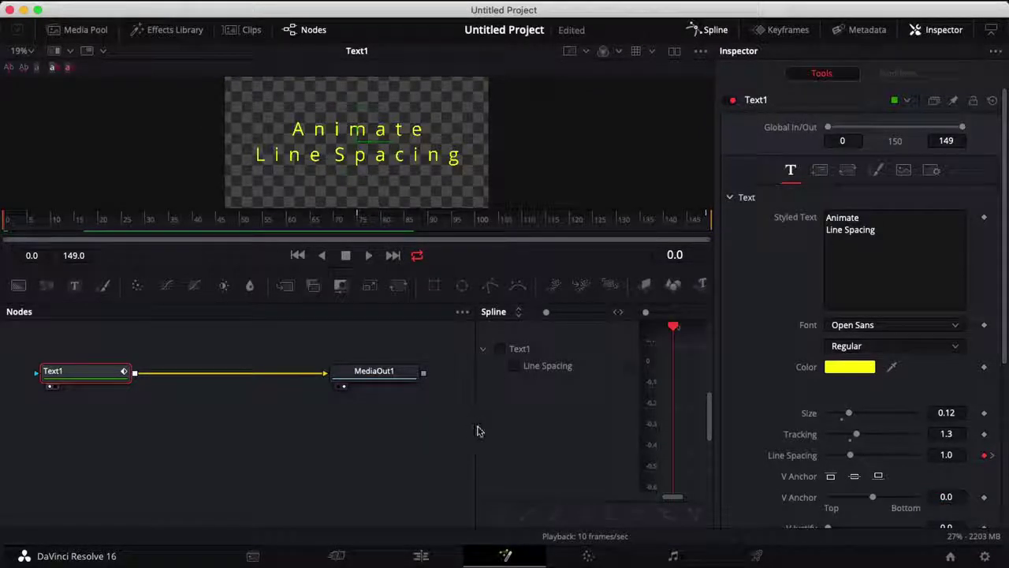
{"action": "left_click_drag", "start_coordinate": [475, 427], "coordinate": [37, 439]}
{"action": "left_click", "coordinate": [60, 350]}
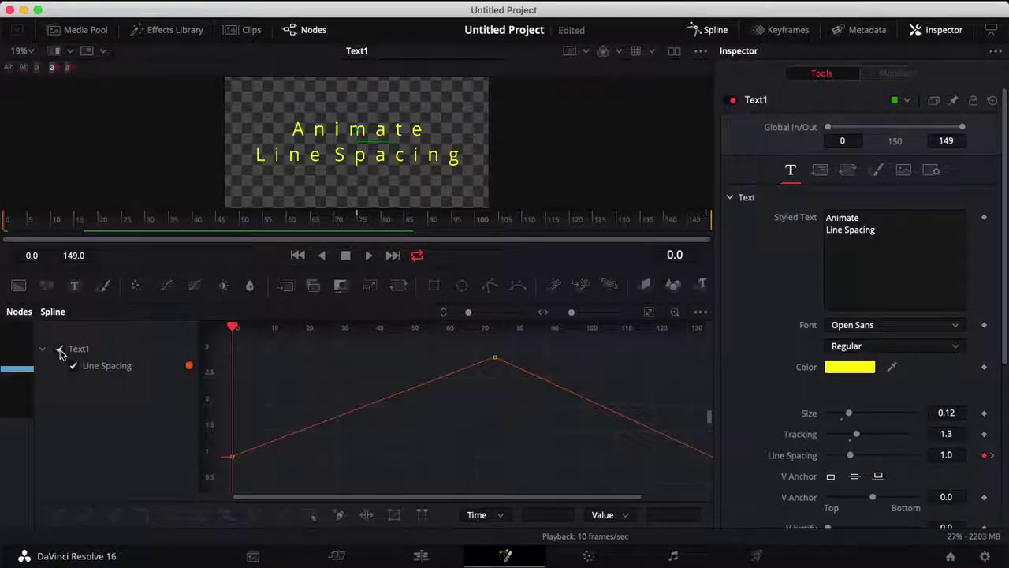
{"action": "left_click", "coordinate": [649, 316]}
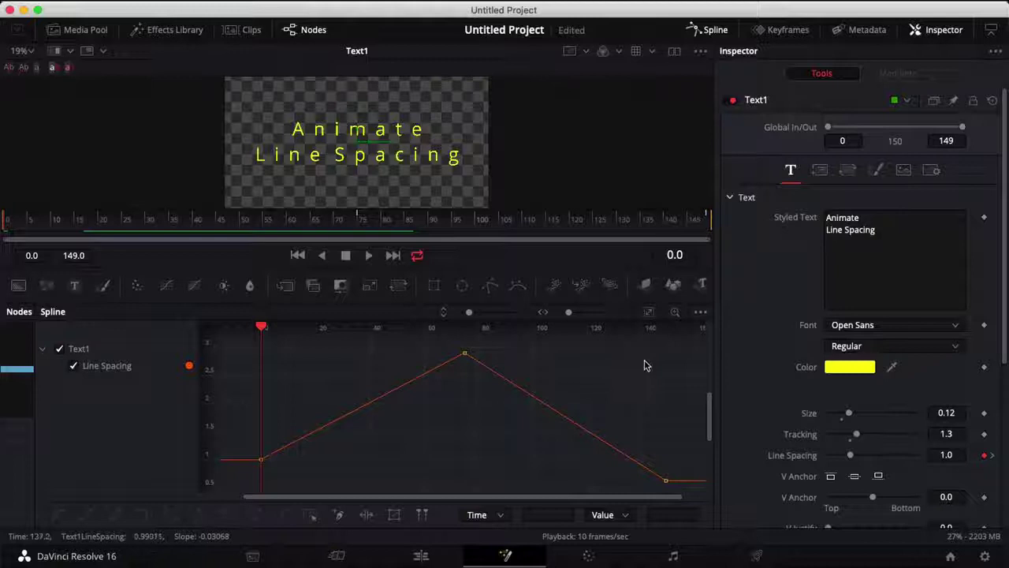
{"action": "left_click_drag", "start_coordinate": [679, 347], "coordinate": [248, 489]}
{"action": "key", "text": "shift+s"}
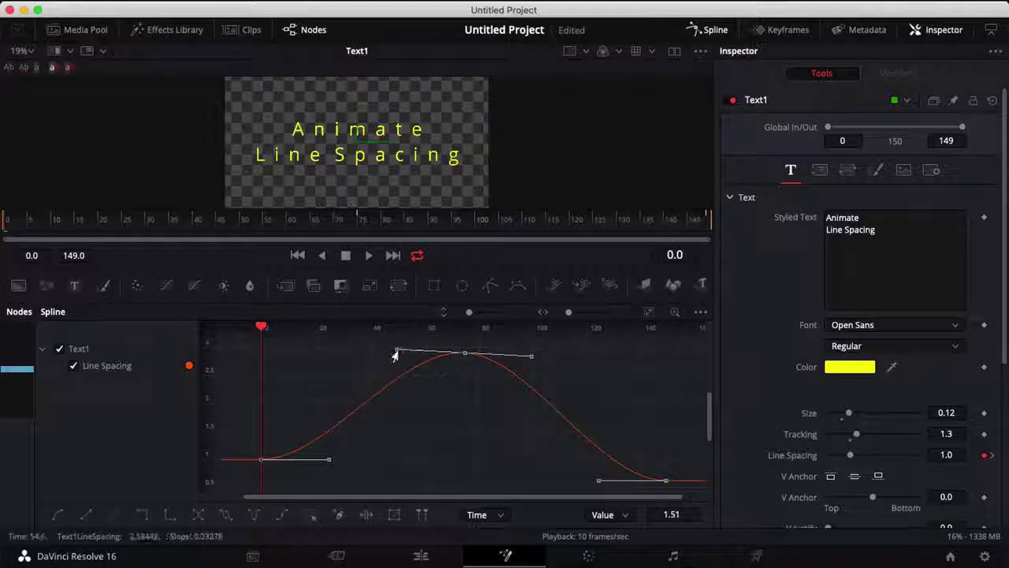
Step: Stretch the peak Line Spacing keyframe's handles left to frame 0 and right to frame 149
{"action": "left_click", "coordinate": [395, 351]}
{"action": "left_click_drag", "start_coordinate": [394, 353], "coordinate": [257, 359]}
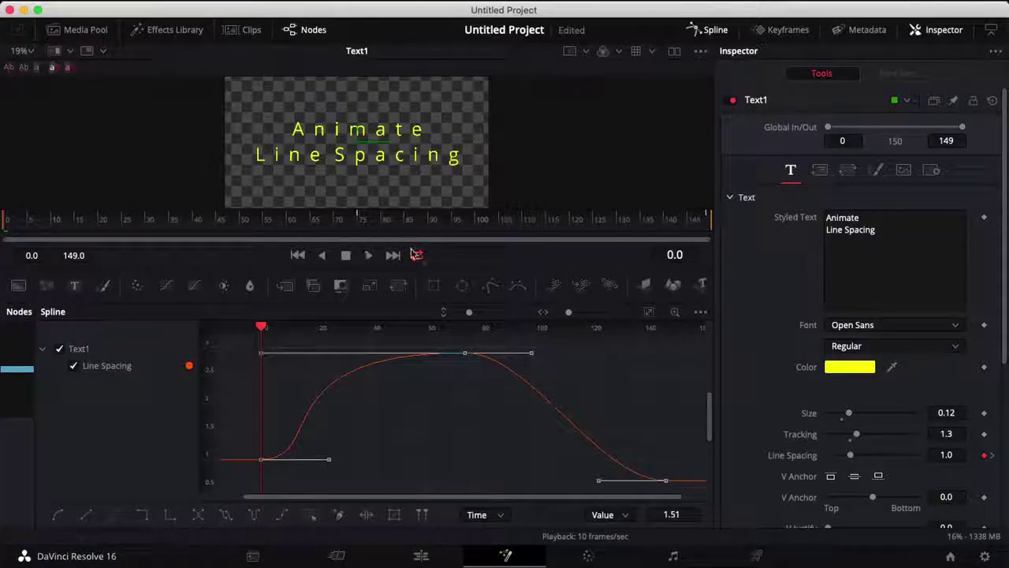
{"action": "left_click", "coordinate": [393, 255]}
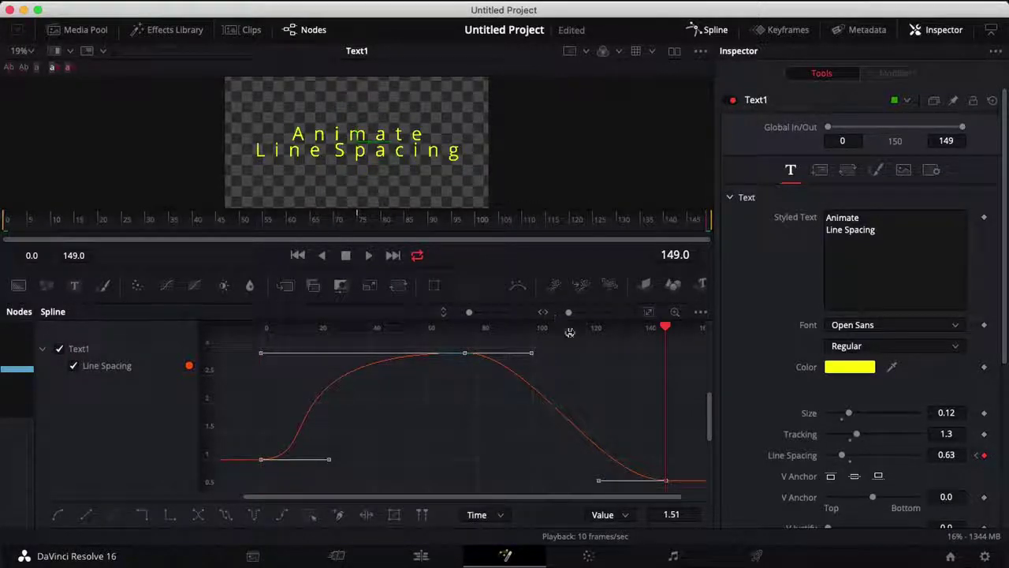
{"action": "left_click_drag", "start_coordinate": [531, 353], "coordinate": [663, 360]}
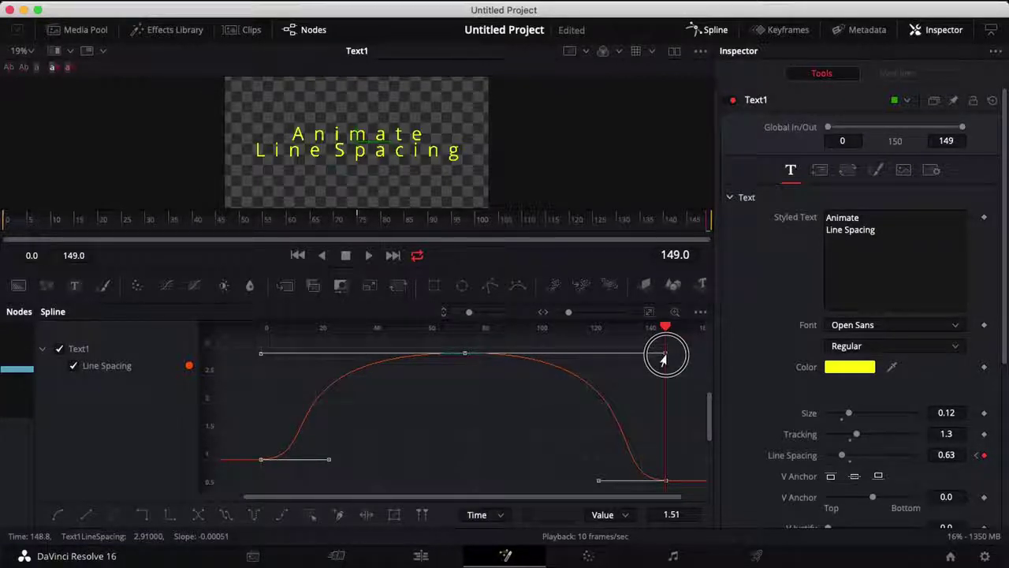
{"action": "left_click_drag", "start_coordinate": [663, 360], "coordinate": [663, 360]}
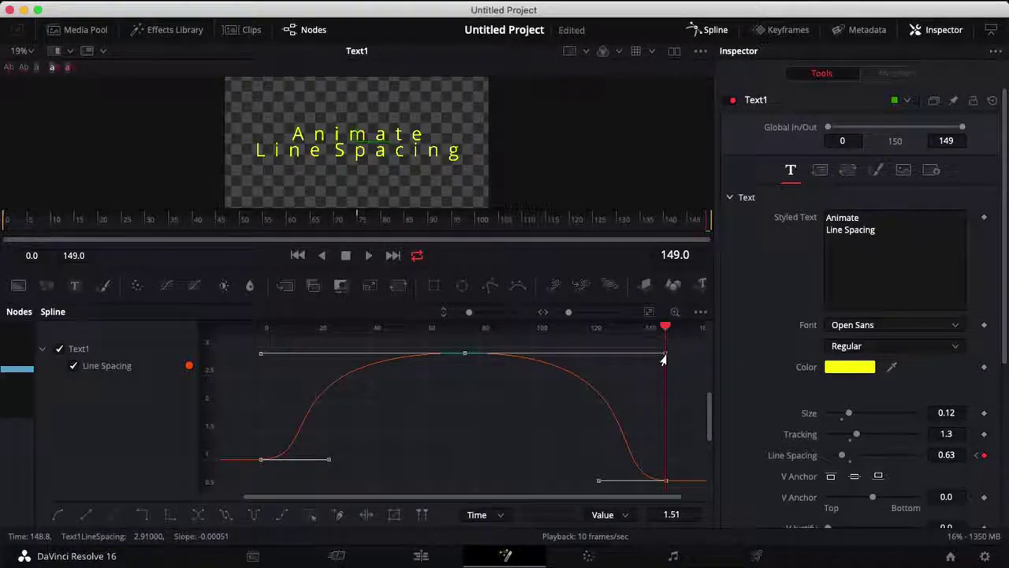
Step: Play back the eased Line Spacing animation, then stop and rewind to frame 0
{"action": "left_click", "coordinate": [368, 257]}
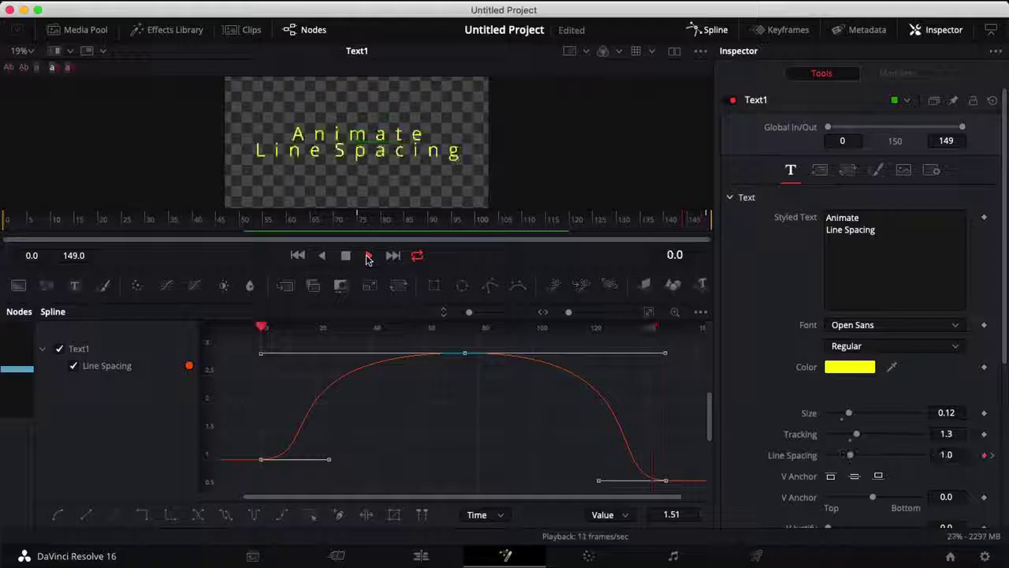
{"action": "left_click", "coordinate": [345, 255]}
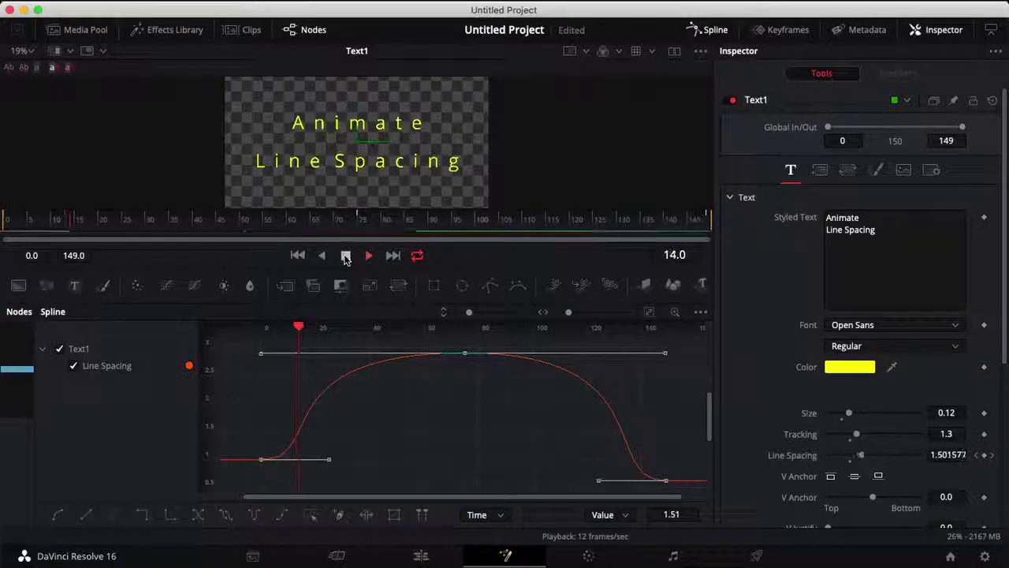
{"action": "left_click", "coordinate": [297, 256]}
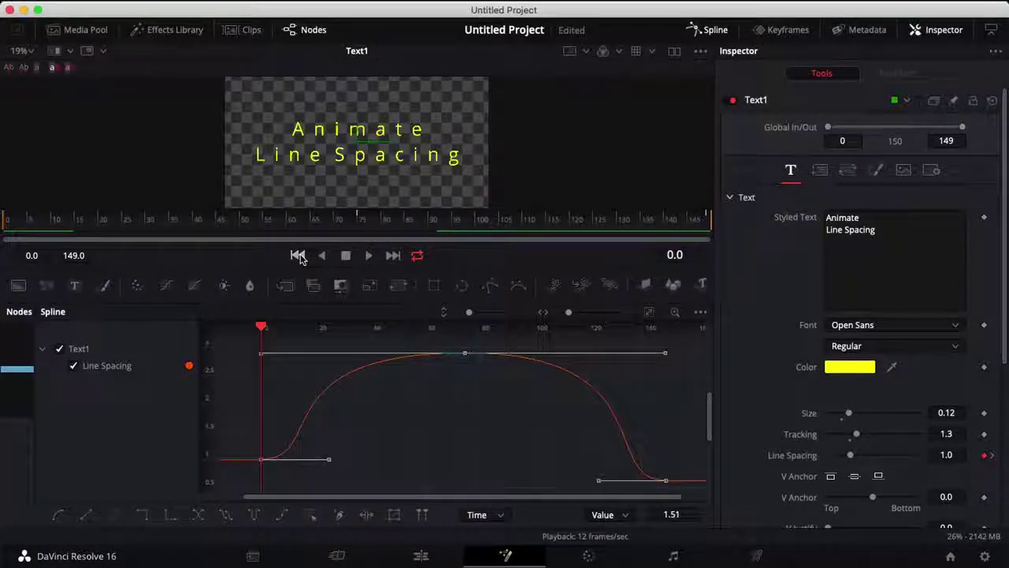
{"action": "left_click", "coordinate": [709, 29]}
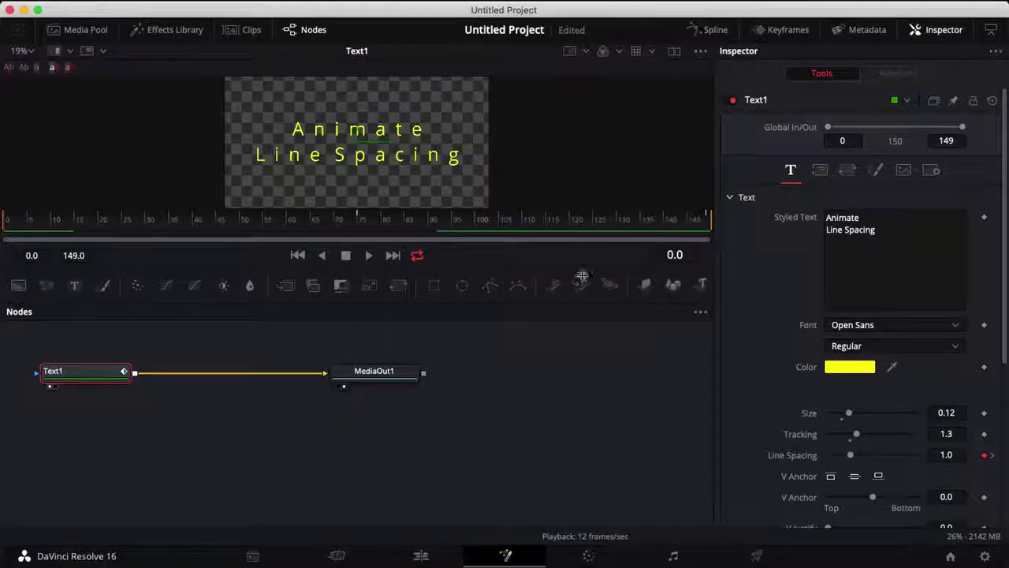